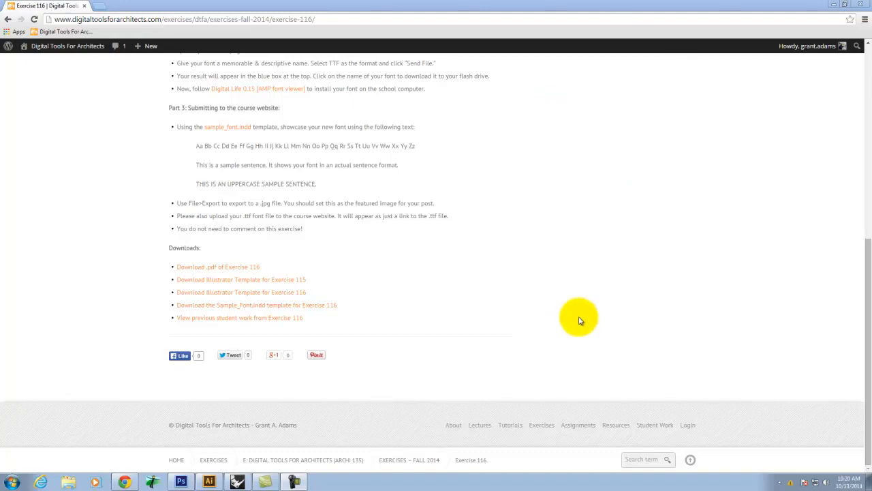
Step: Download the Sample_Font.indd template linked for Exercise 116 into the A135\Ex116 folder on the Kingfisher (E:) drive
{"action": "scroll", "coordinate": [584, 216], "scroll_direction": "up", "scroll_amount": 3}
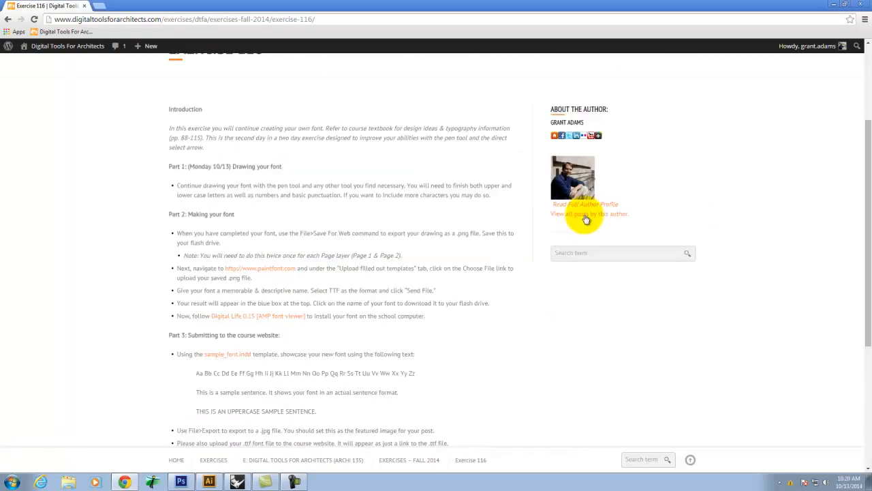
{"action": "scroll", "coordinate": [583, 218], "scroll_direction": "up", "scroll_amount": 2}
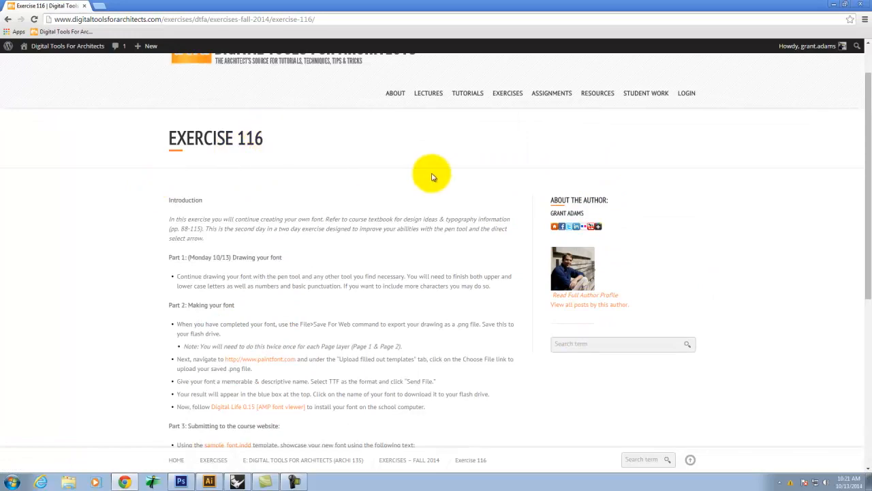
{"action": "scroll", "coordinate": [433, 176], "scroll_direction": "down", "scroll_amount": 1}
{"action": "scroll", "coordinate": [433, 176], "scroll_direction": "down", "scroll_amount": 3}
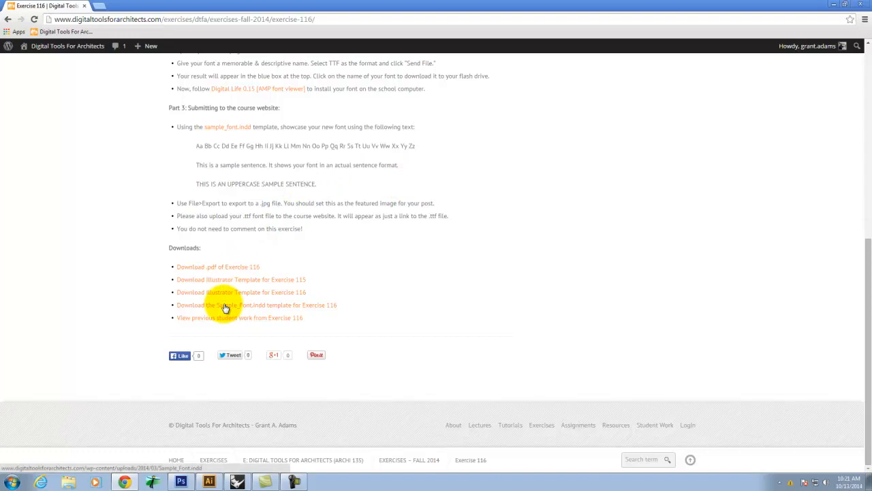
{"action": "right_click", "coordinate": [254, 307]}
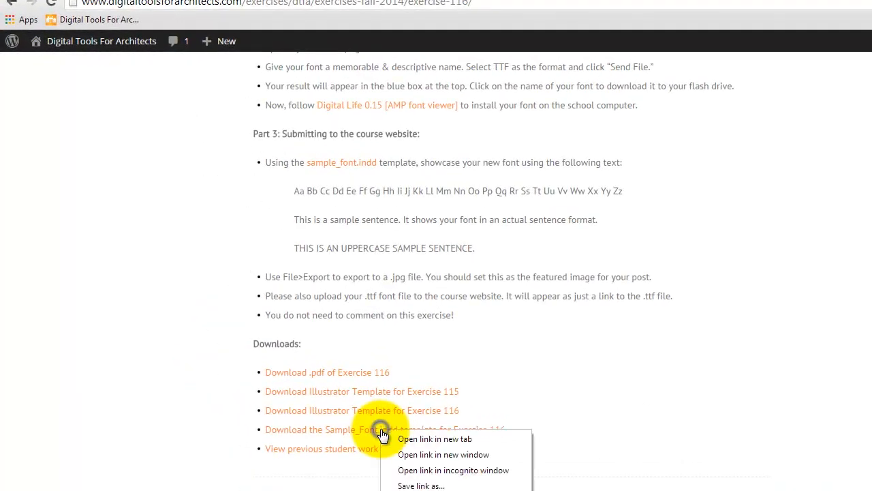
{"action": "left_click", "coordinate": [424, 485]}
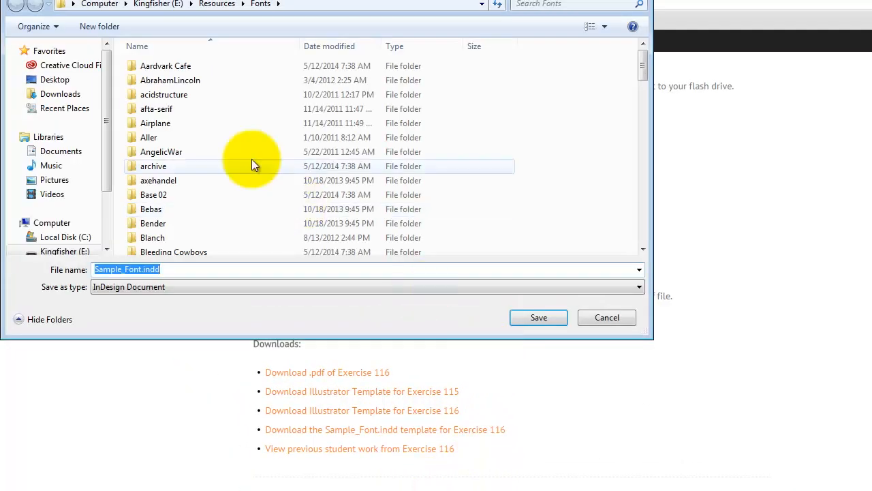
{"action": "left_click", "coordinate": [64, 253]}
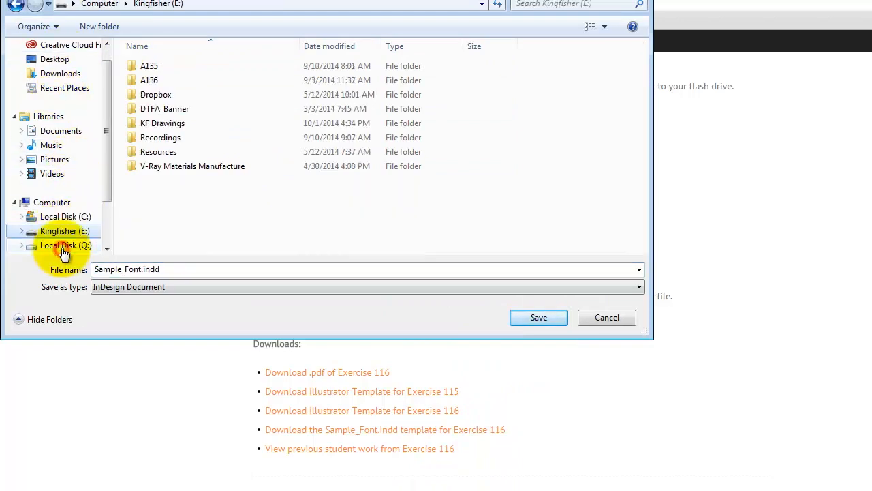
{"action": "left_click", "coordinate": [146, 66]}
{"action": "double_click", "coordinate": [146, 65]}
{"action": "double_click", "coordinate": [152, 194]}
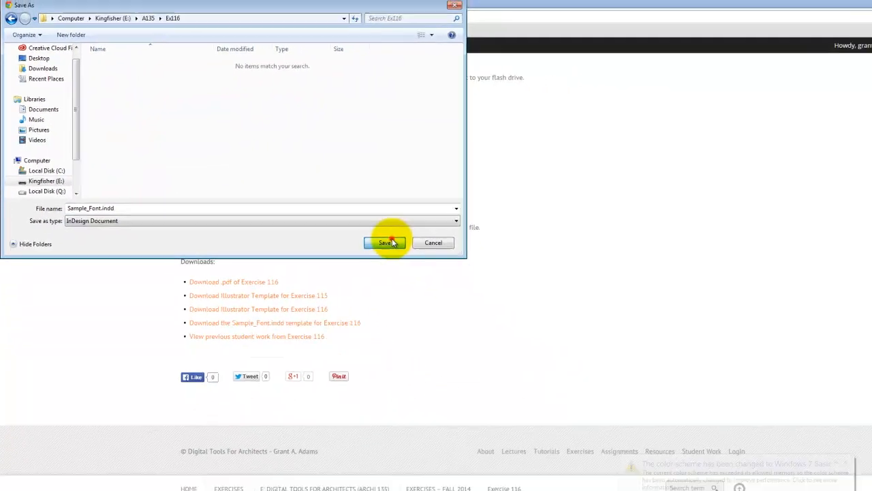
{"action": "left_click", "coordinate": [512, 314]}
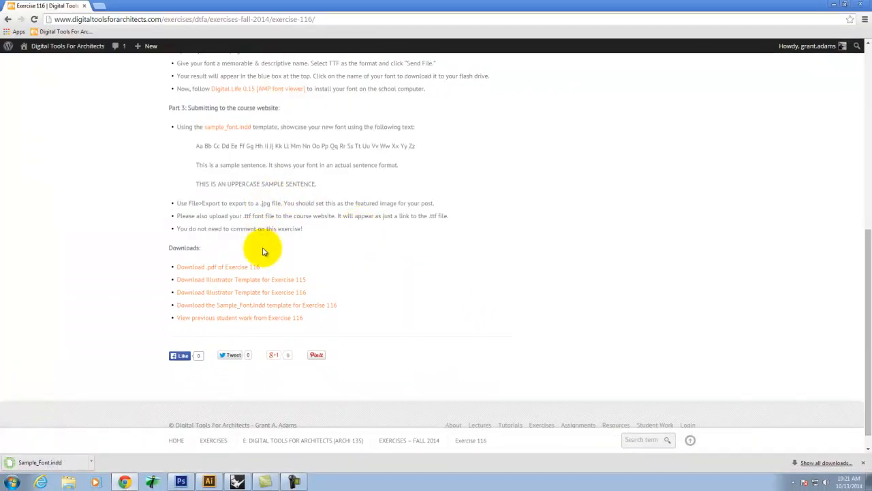
Step: Switch to Illustrator, check the drawn characters on the first template page and start a Save for Web export of it
{"action": "left_click", "coordinate": [209, 481]}
{"action": "scroll", "coordinate": [429, 255], "scroll_direction": "up", "scroll_amount": 2}
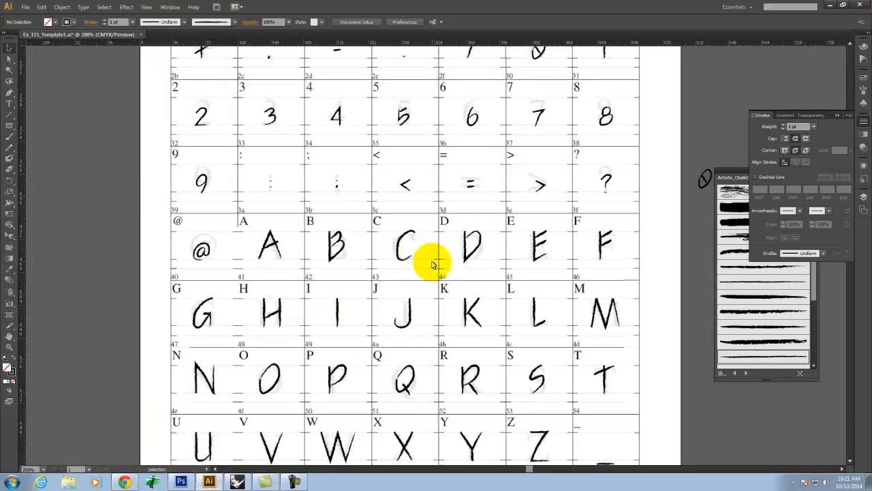
{"action": "scroll", "coordinate": [432, 265], "scroll_direction": "up", "scroll_amount": 5}
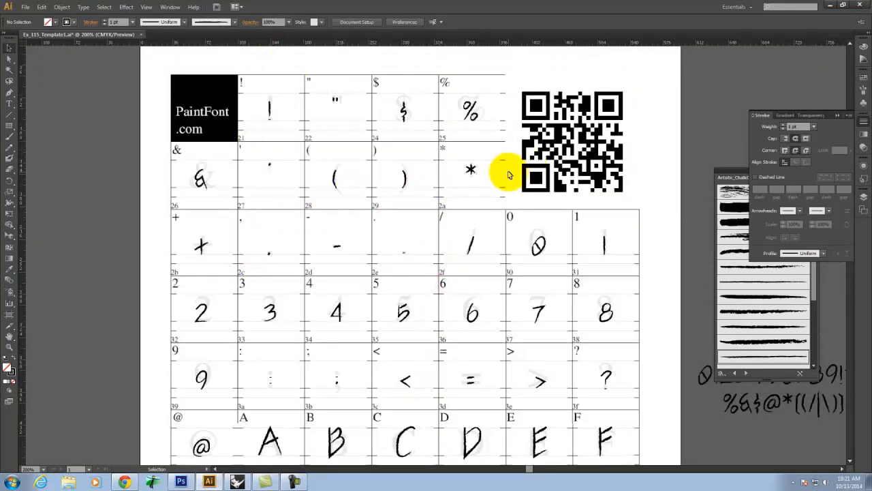
{"action": "scroll", "coordinate": [507, 176], "scroll_direction": "down", "scroll_amount": 4}
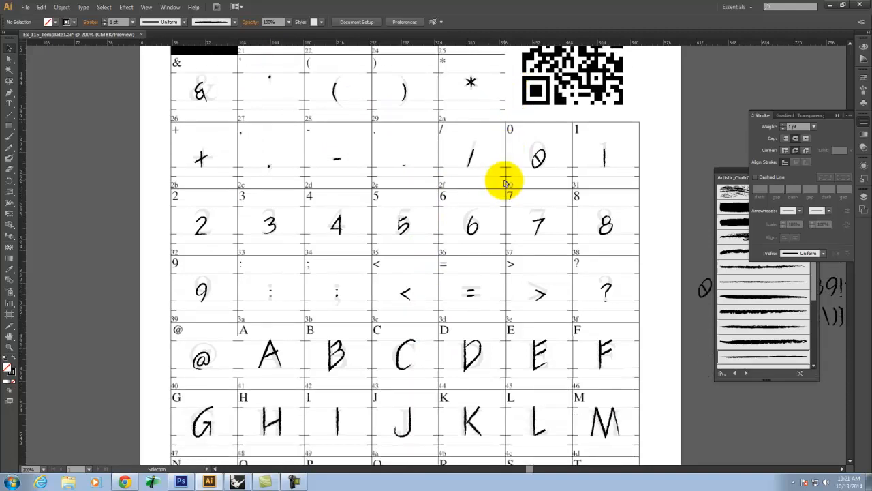
{"action": "scroll", "coordinate": [518, 187], "scroll_direction": "down", "scroll_amount": 1}
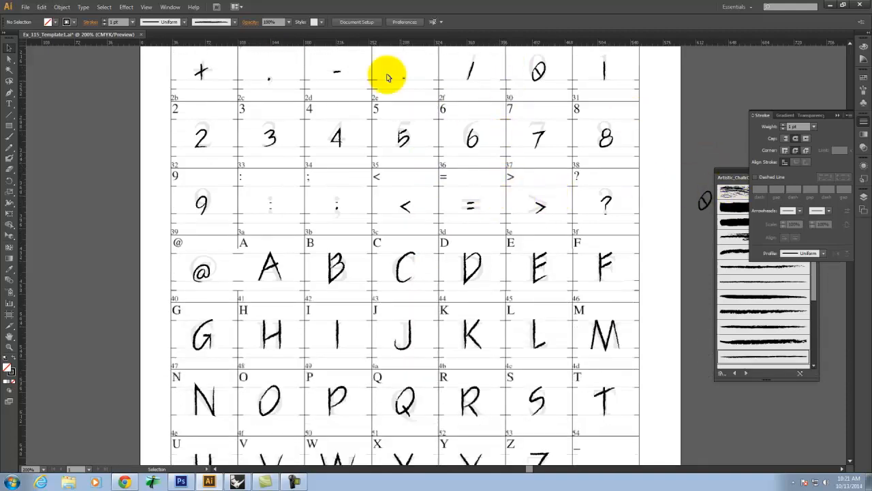
{"action": "left_click", "coordinate": [26, 8]}
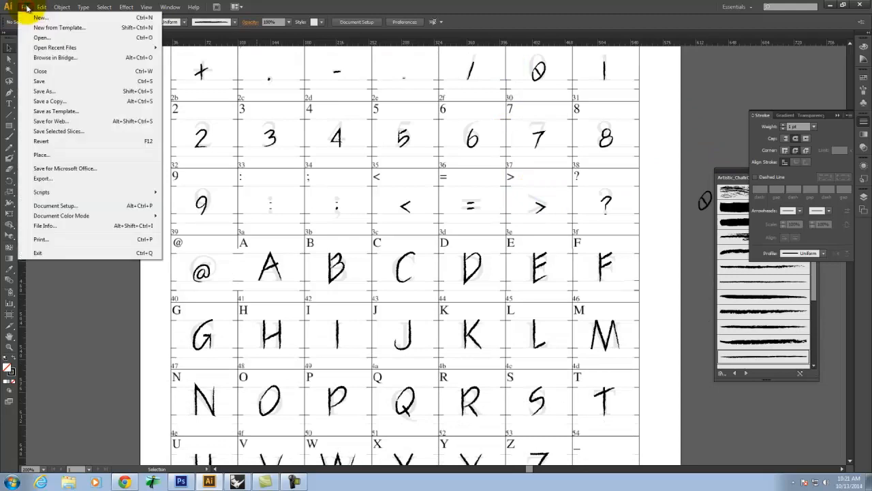
{"action": "left_click", "coordinate": [51, 123]}
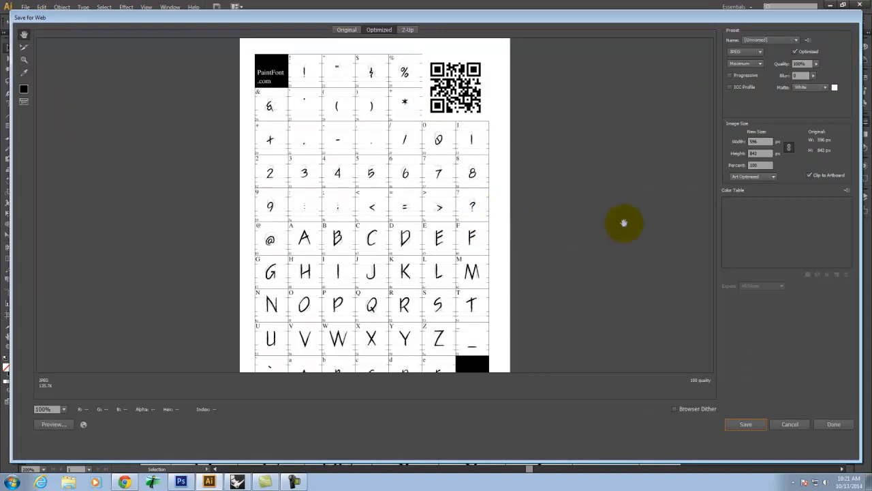
Step: Set the first page's export size to 3000 px high and 2124 px wide, keeping the maximum-quality JPEG format
{"action": "left_click", "coordinate": [760, 141]}
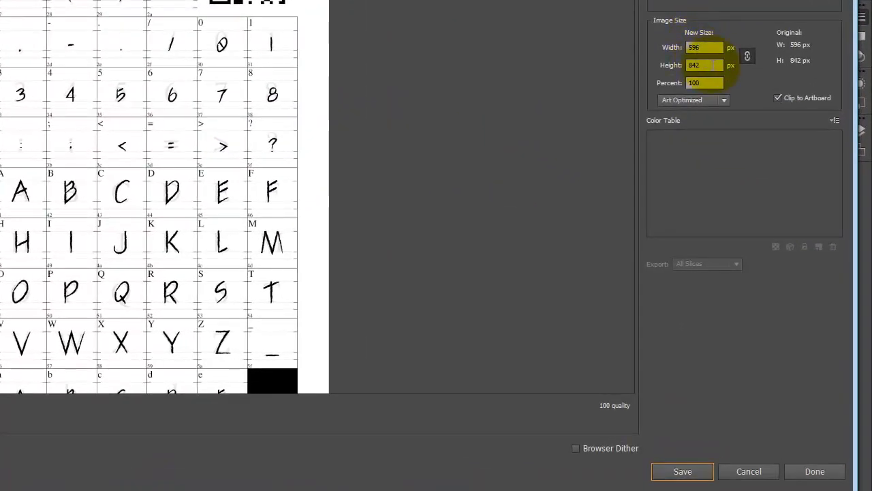
{"action": "left_click", "coordinate": [713, 65]}
{"action": "type", "text": "3000"}
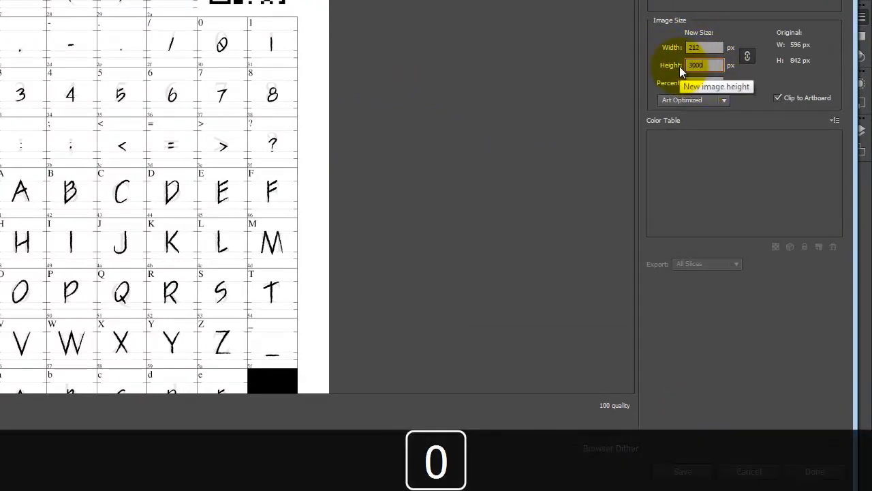
{"action": "left_click", "coordinate": [711, 45]}
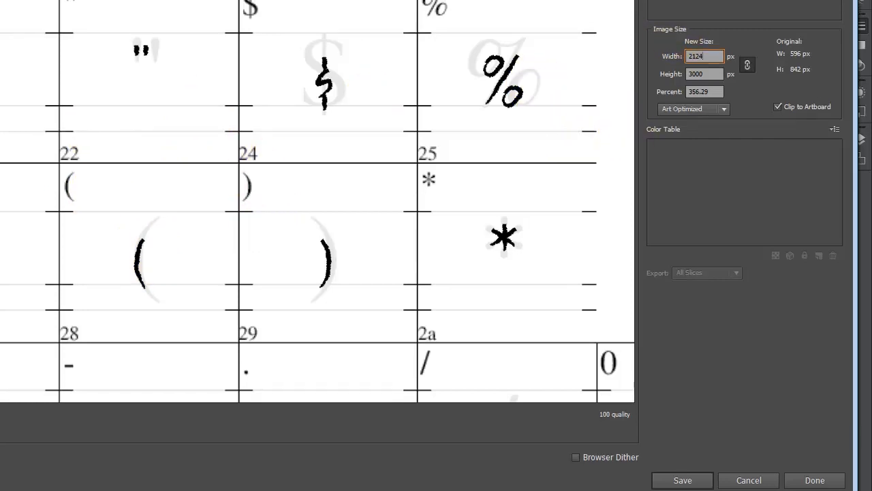
{"action": "left_click", "coordinate": [697, 62]}
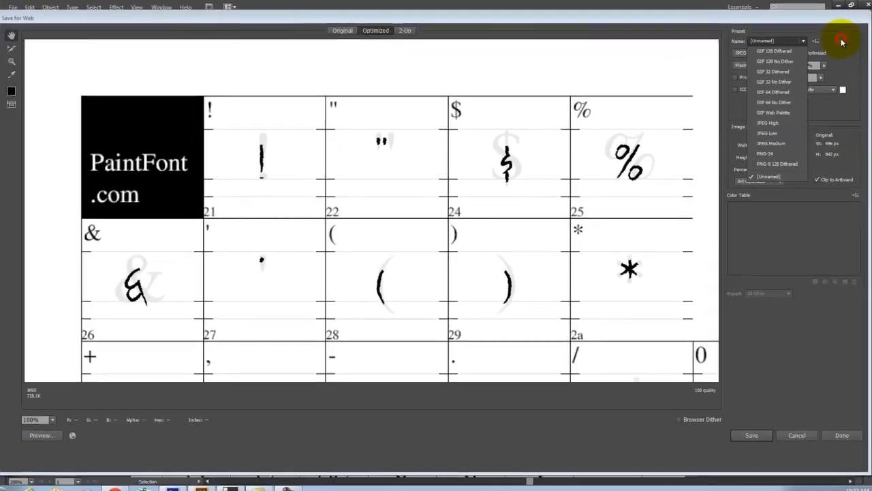
{"action": "left_click", "coordinate": [813, 61]}
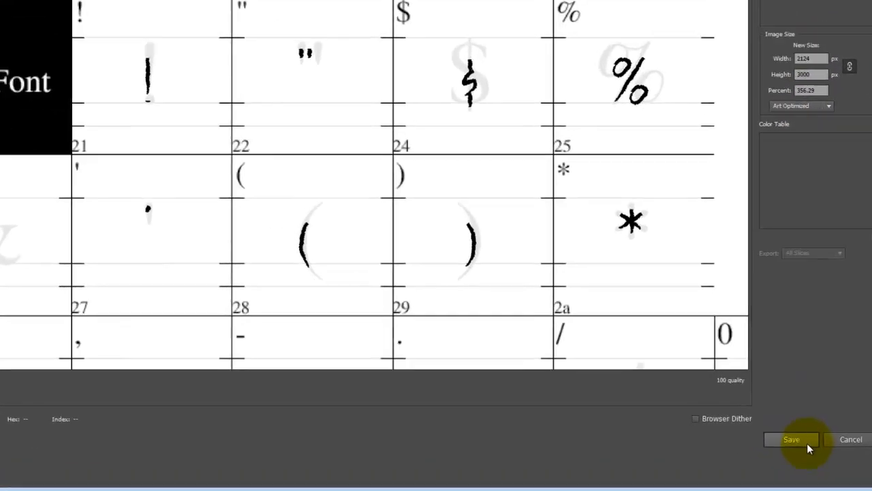
Step: Save the exported first page as Ex_115_Template-1-Brush.jpg in the Ex116 folder, replacing the existing file
{"action": "left_click", "coordinate": [810, 447]}
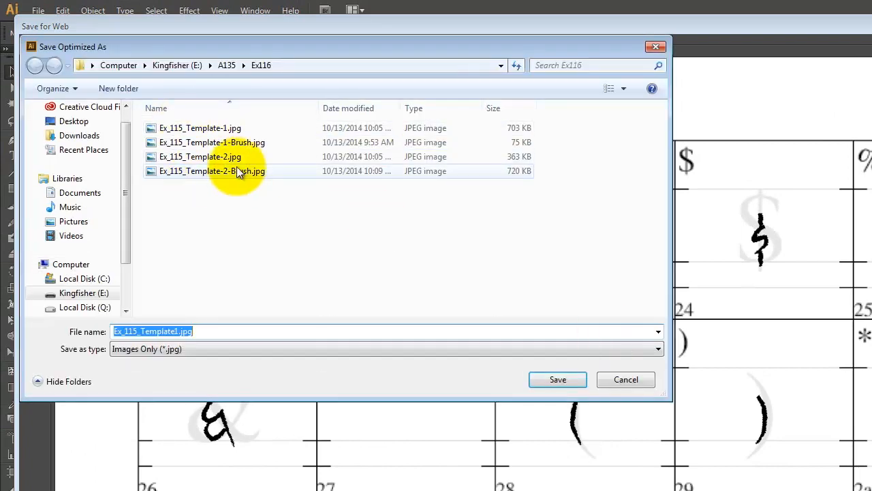
{"action": "left_click", "coordinate": [223, 142]}
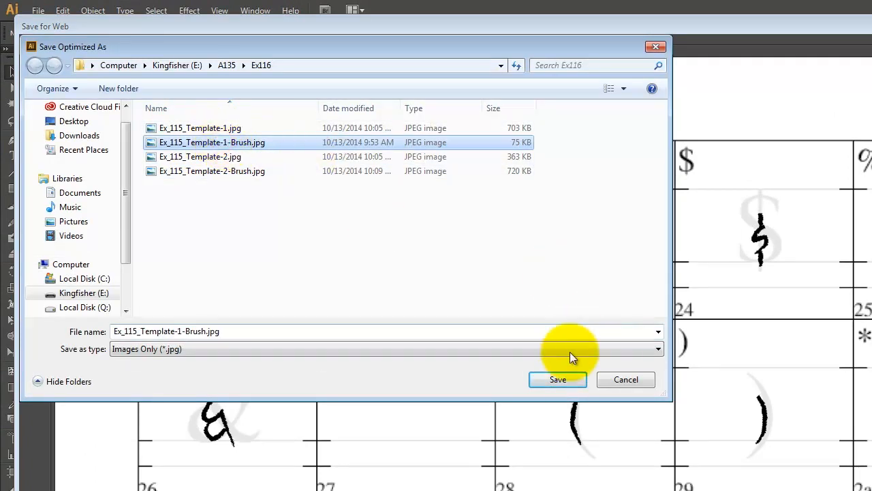
{"action": "left_click", "coordinate": [567, 378]}
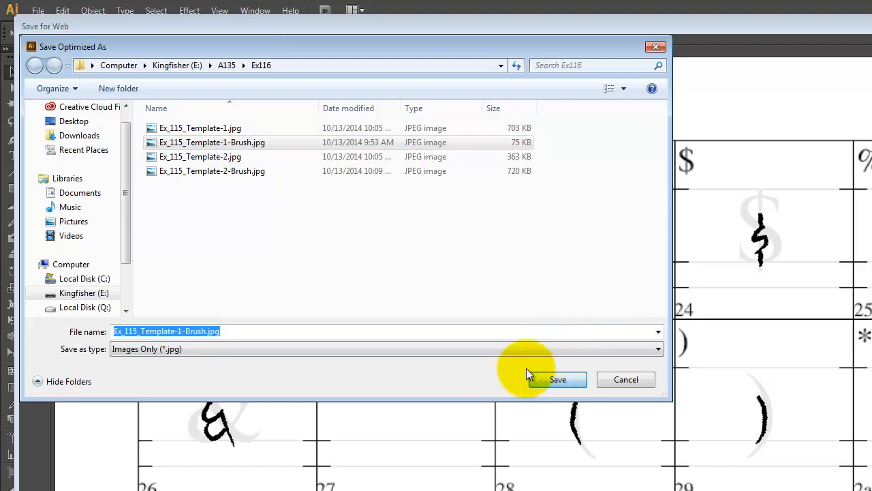
{"action": "left_click", "coordinate": [706, 378]}
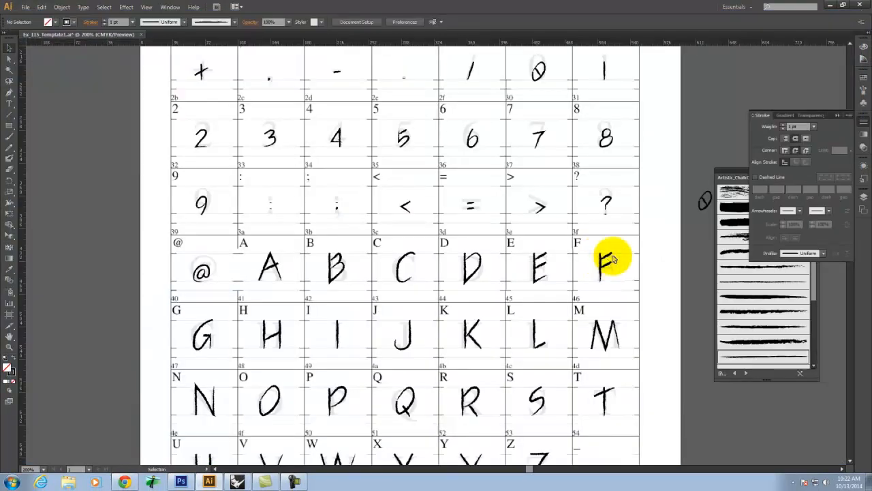
Step: Hide the Page 1 artwork layers and show the Font (Page 2) and Page 2 layers
{"action": "left_click", "coordinate": [863, 199]}
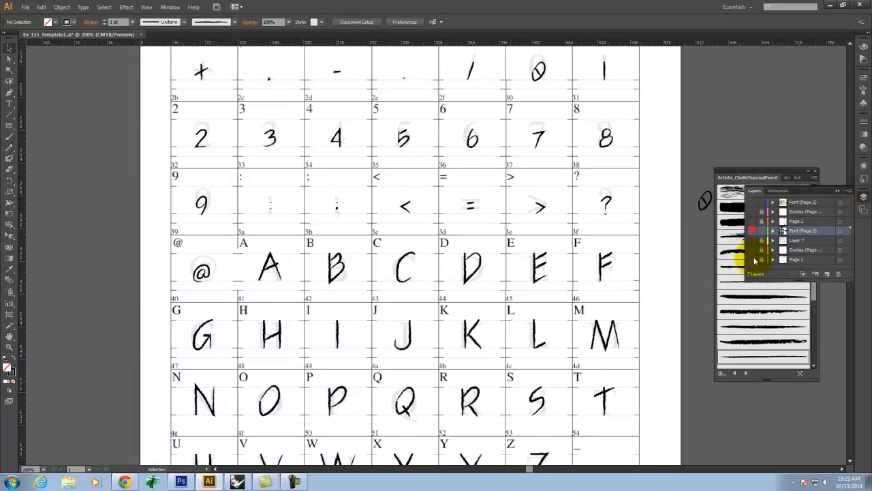
{"action": "key", "text": "ctrl+y"}
{"action": "key", "text": "ctrl+y"}
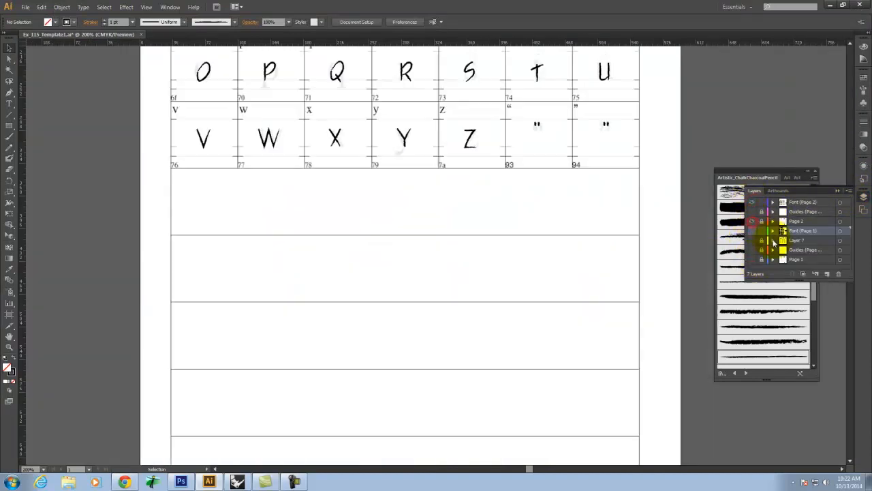
{"action": "scroll", "coordinate": [656, 172], "scroll_direction": "up", "scroll_amount": 3}
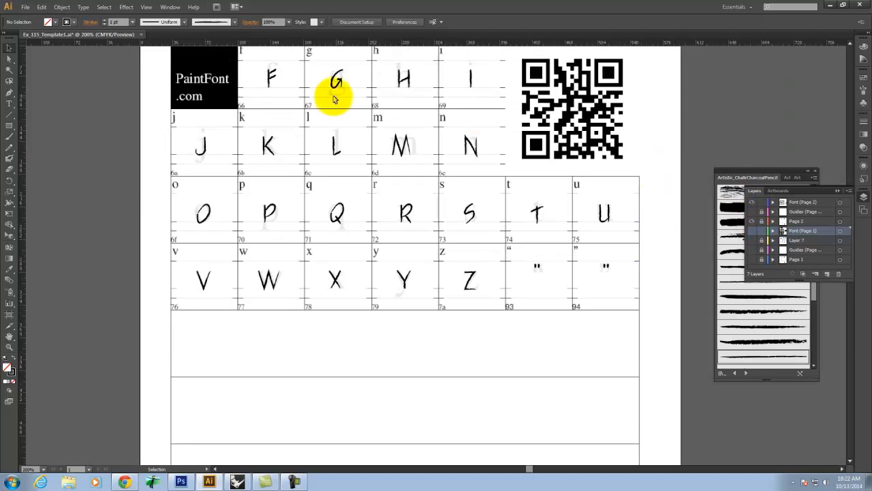
{"action": "scroll", "coordinate": [405, 175], "scroll_direction": "up", "scroll_amount": 1}
Step: Start a Save for Web export of the second page and set its size to 3000 px high and 2124 px wide
{"action": "left_click", "coordinate": [26, 7]}
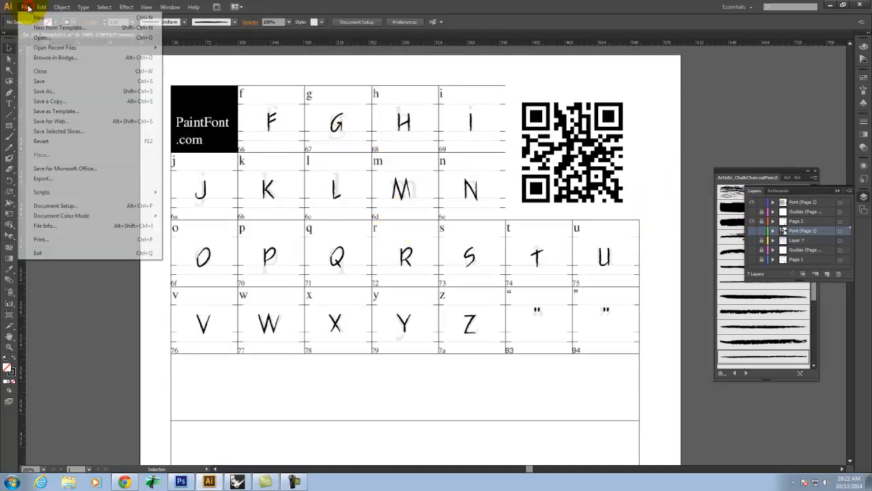
{"action": "left_click", "coordinate": [52, 121]}
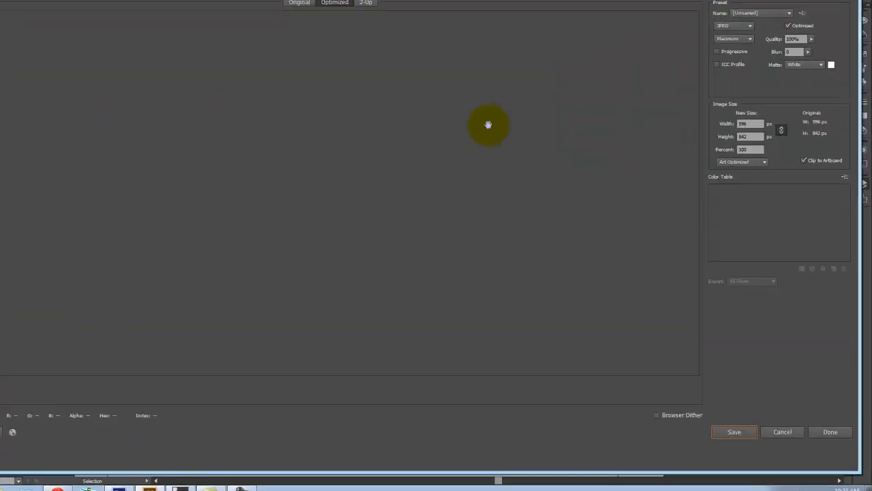
{"action": "double_click", "coordinate": [702, 60]}
{"action": "type", "text": "3000"}
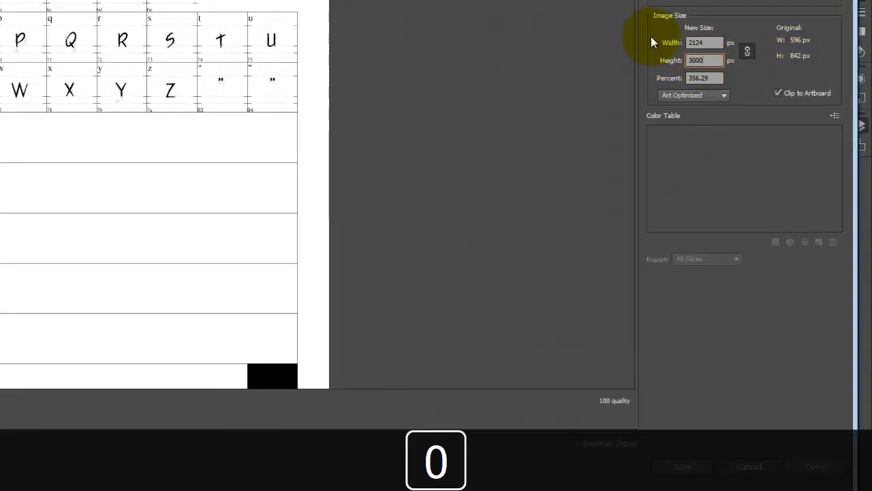
{"action": "left_click", "coordinate": [705, 42]}
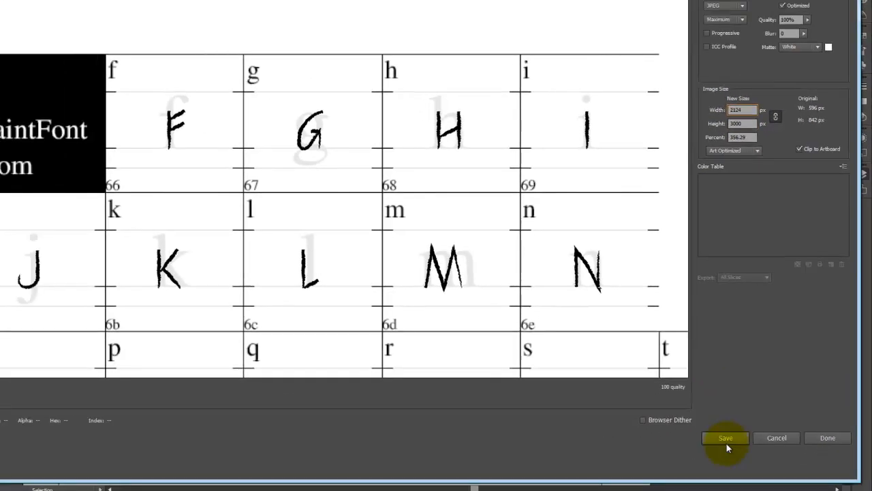
Step: Save the exported second page as Ex_115_Template-2-Brush.jpg in the Ex116 folder, replacing the existing file
{"action": "left_click", "coordinate": [683, 466]}
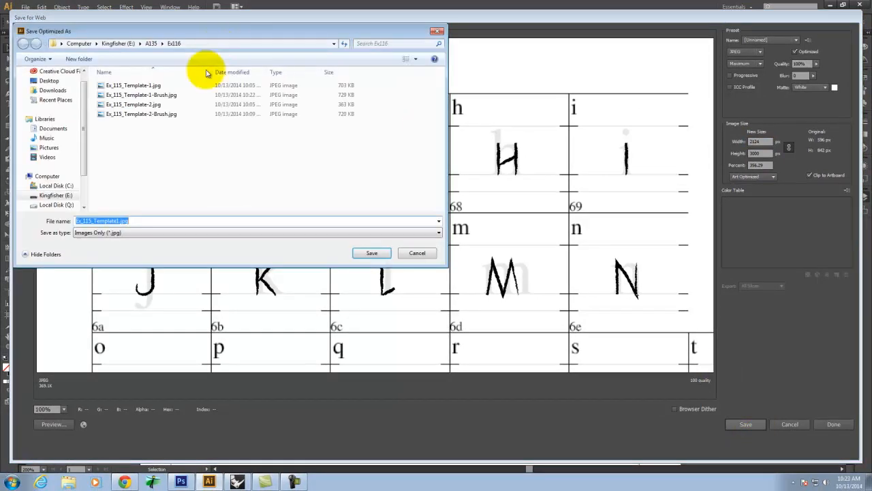
{"action": "left_click", "coordinate": [147, 114]}
{"action": "left_click", "coordinate": [370, 252]}
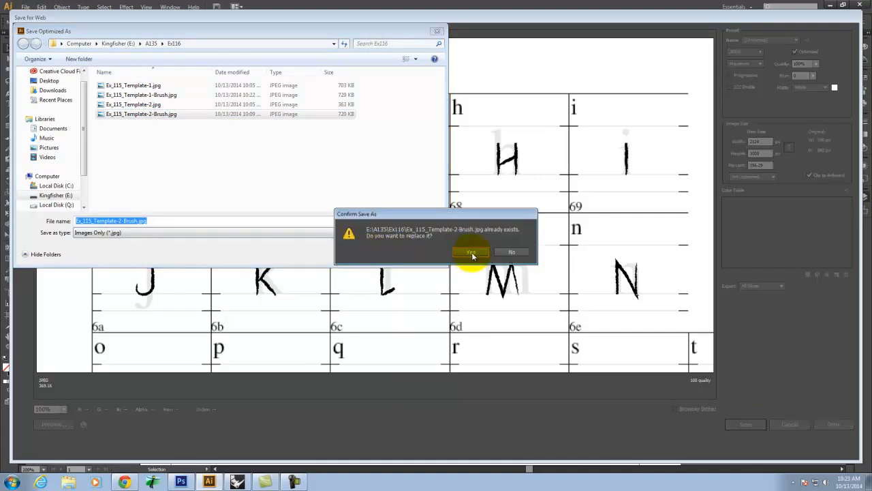
{"action": "left_click", "coordinate": [472, 253]}
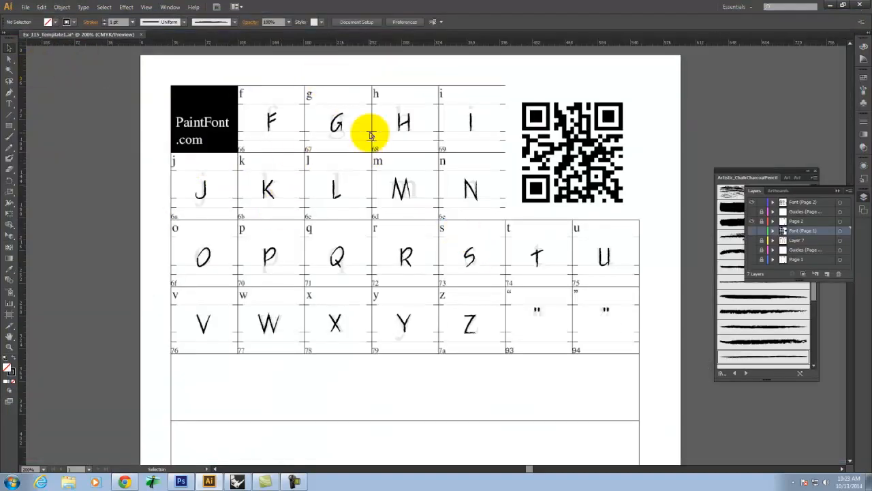
Step: Switch to Chrome, load paintfont.com in a new tab and show the form for uploading filled-out templates
{"action": "left_click", "coordinate": [830, 4]}
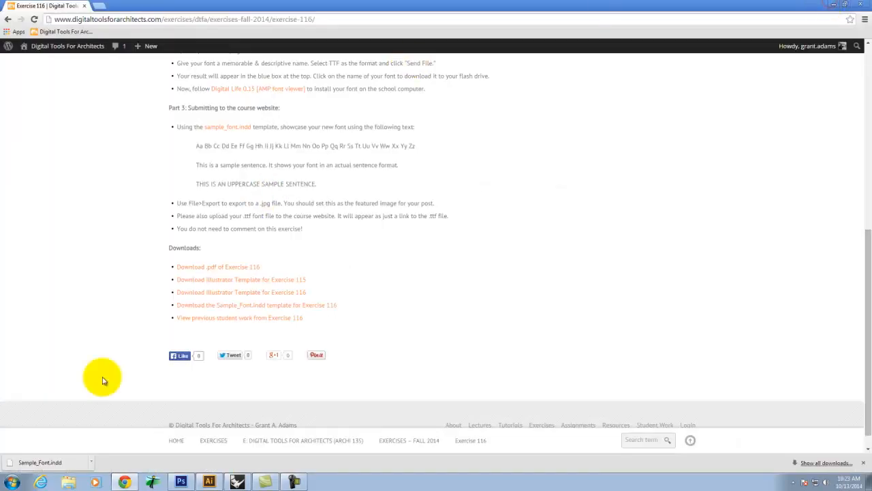
{"action": "left_click", "coordinate": [103, 6]}
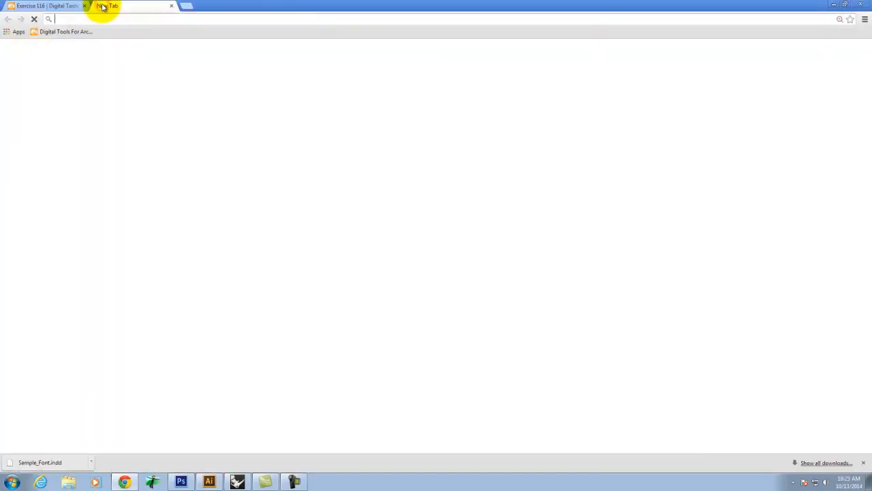
{"action": "type", "text": "paintfont.com"}
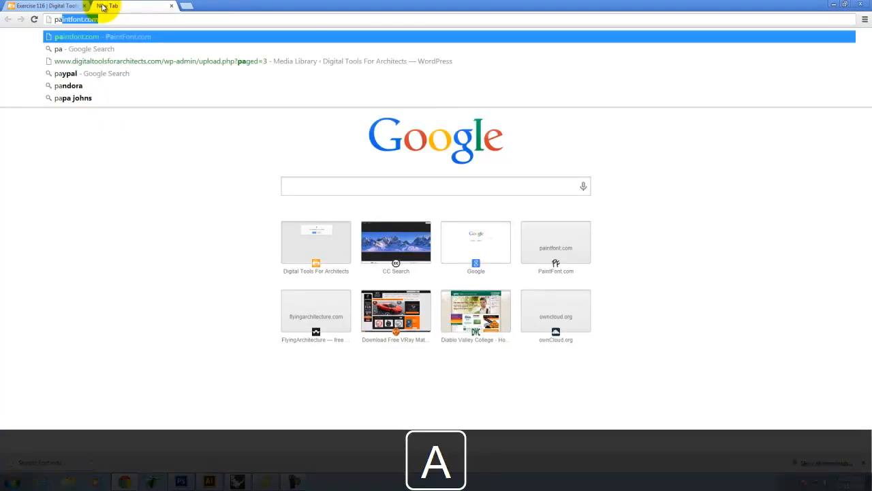
{"action": "key", "text": "Return"}
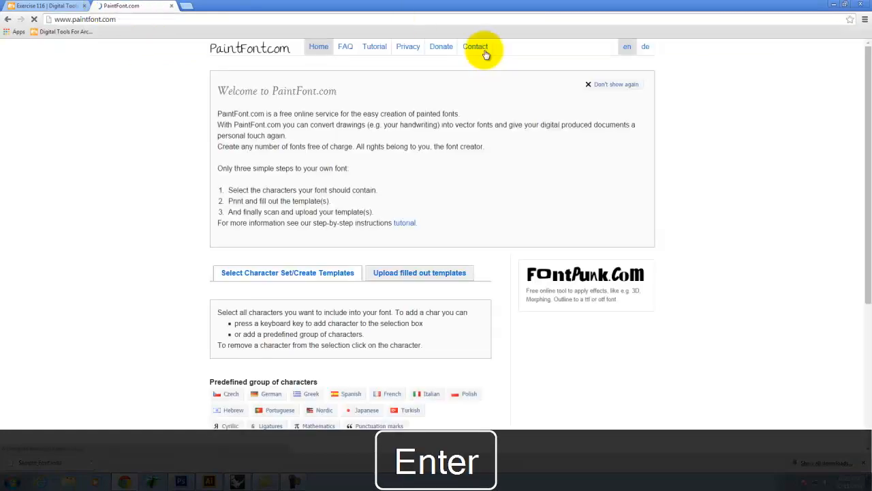
{"action": "scroll", "coordinate": [647, 194], "scroll_direction": "down", "scroll_amount": 1}
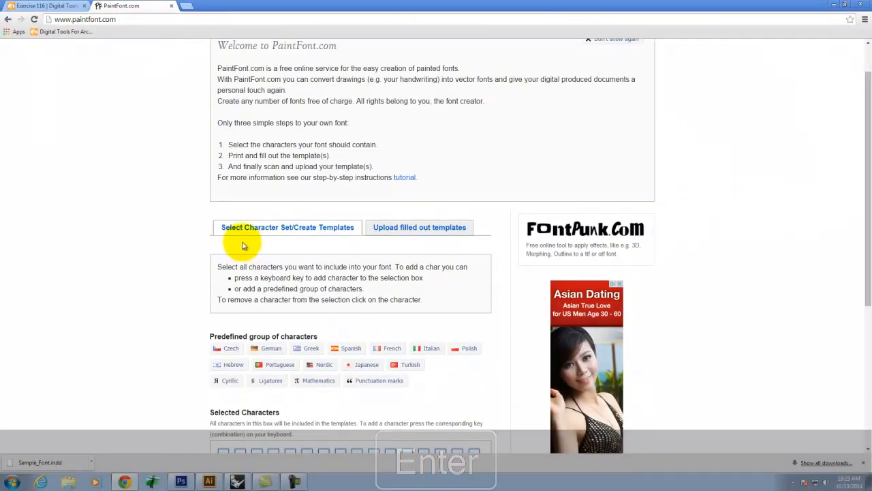
{"action": "left_click", "coordinate": [431, 234]}
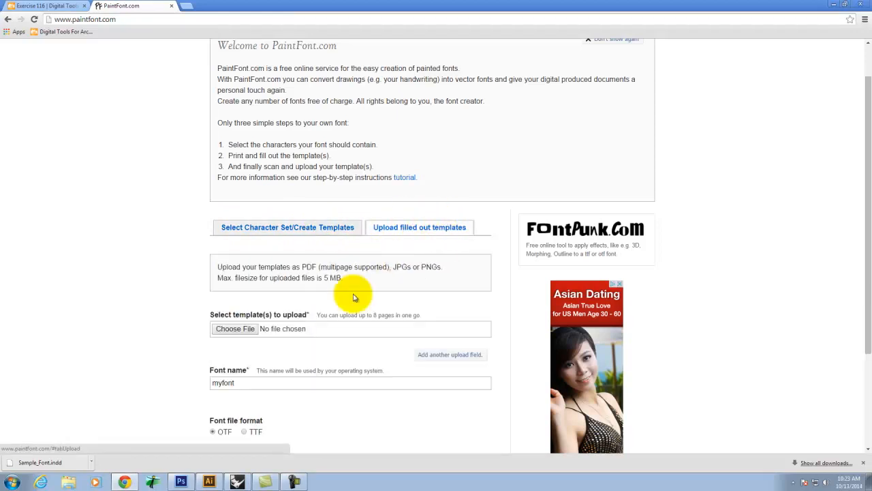
Step: Attach Ex_115_Template-1.jpg from the Ex116 folder, then add a second upload field and attach Ex_115_Template-2.jpg
{"action": "left_click", "coordinate": [249, 330]}
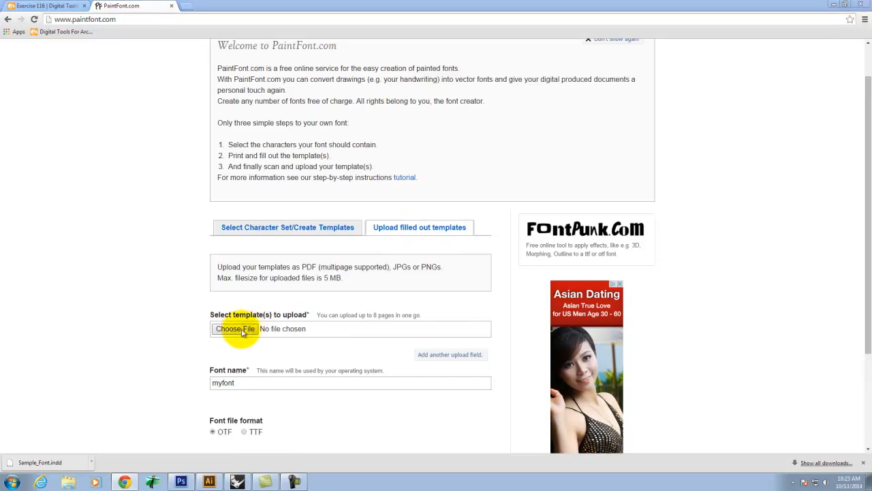
{"action": "left_click", "coordinate": [120, 63]}
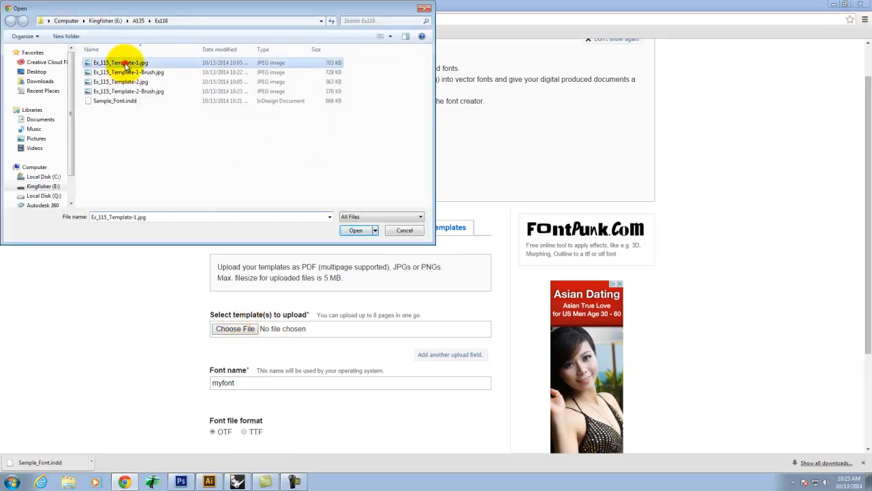
{"action": "left_click", "coordinate": [355, 230]}
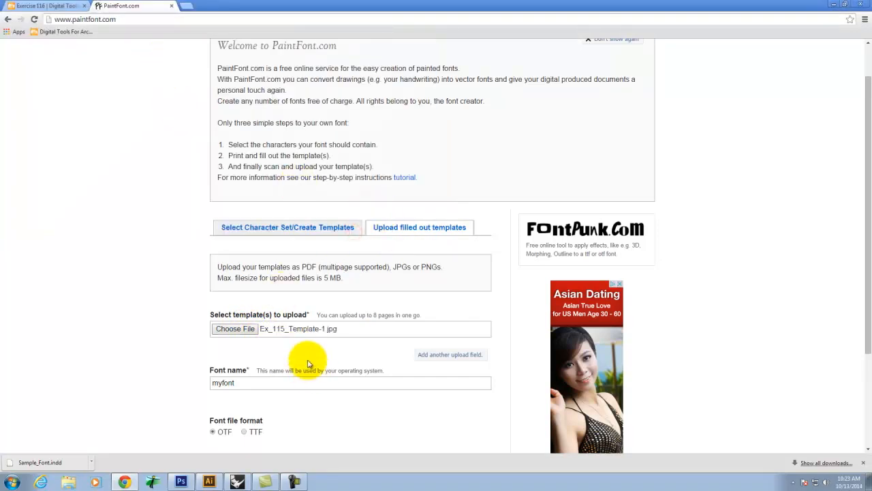
{"action": "left_click", "coordinate": [446, 358]}
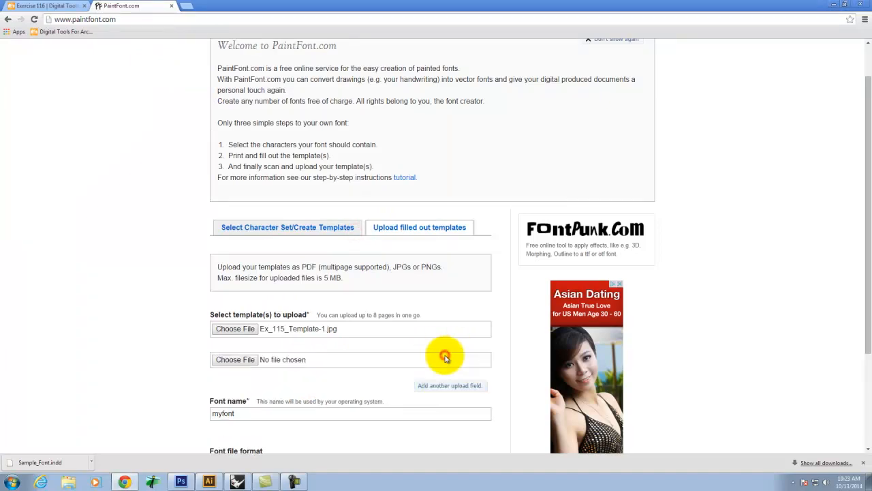
{"action": "left_click", "coordinate": [288, 438]}
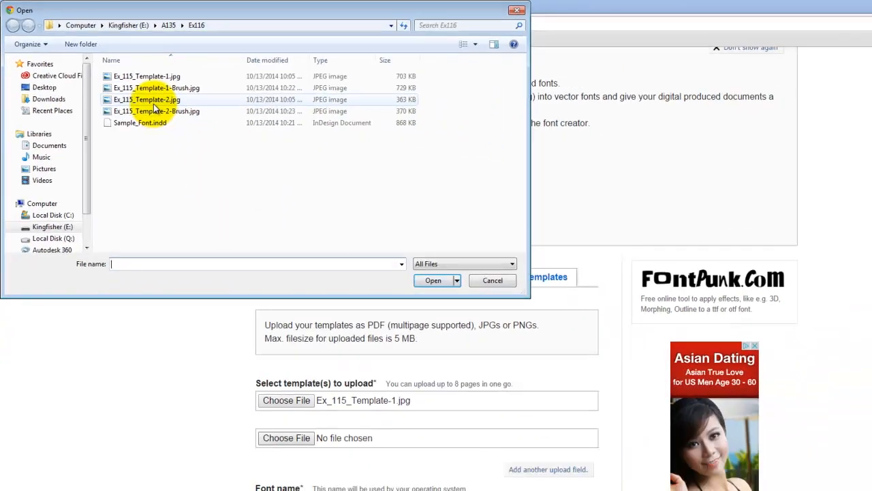
{"action": "left_click", "coordinate": [188, 125]}
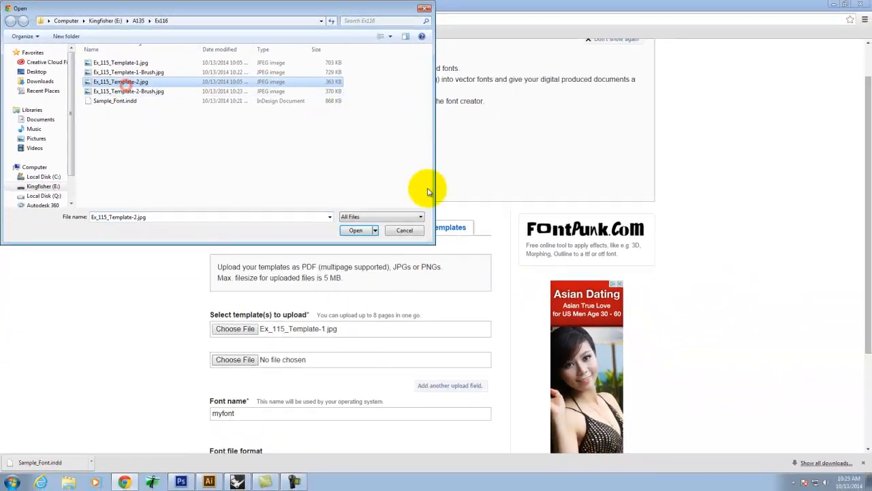
{"action": "left_click", "coordinate": [356, 230]}
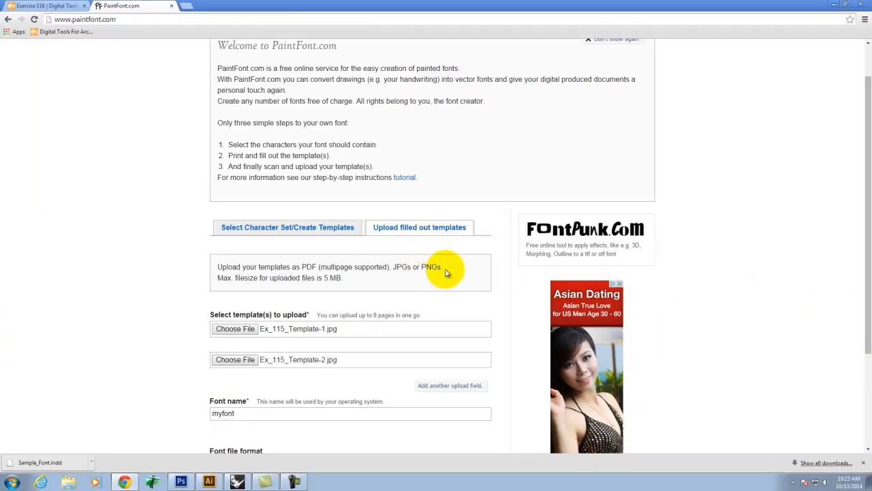
Step: Name the font Architect and submit the templates for conversion to an OTF font
{"action": "scroll", "coordinate": [399, 341], "scroll_direction": "down", "scroll_amount": 1}
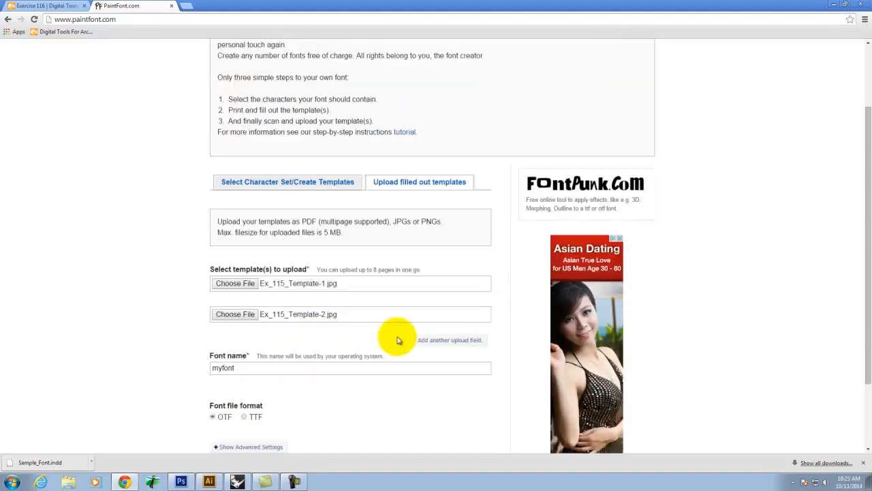
{"action": "scroll", "coordinate": [398, 341], "scroll_direction": "down", "scroll_amount": 2}
{"action": "type", "text": "Arc"}
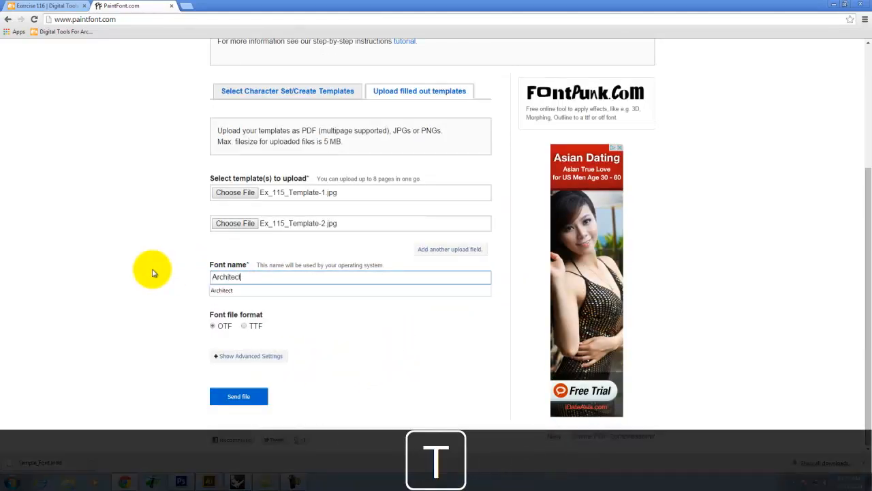
{"action": "type", "text": "hitect"}
{"action": "left_click", "coordinate": [68, 286]}
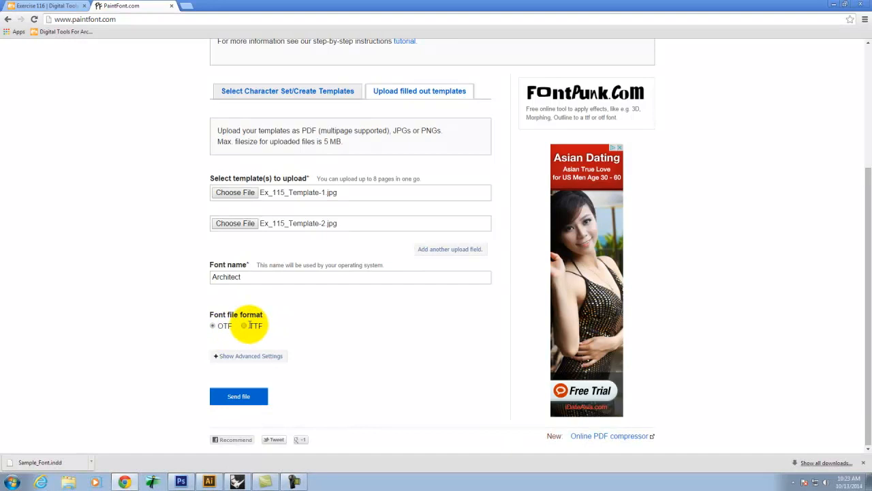
{"action": "left_click", "coordinate": [247, 397]}
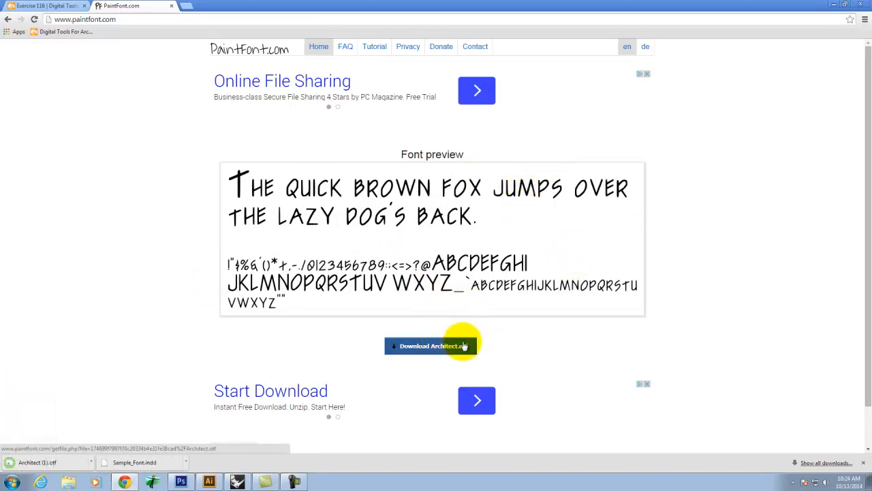
Step: Show the downloaded Architect (1).otf in its Downloads folder and copy the file
{"action": "left_click", "coordinate": [92, 464]}
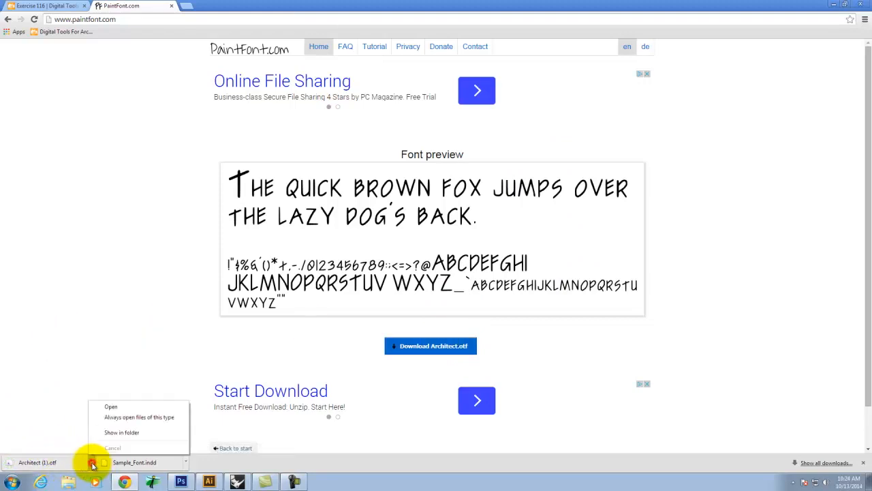
{"action": "left_click", "coordinate": [116, 436]}
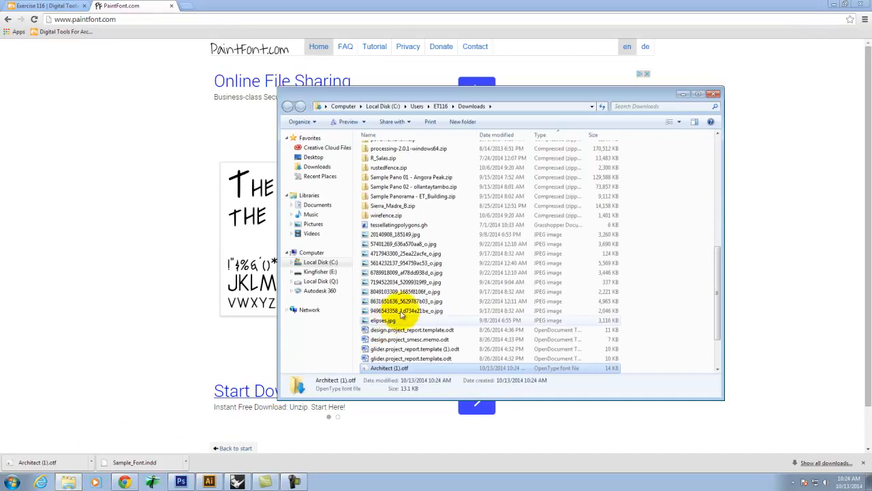
{"action": "right_click", "coordinate": [392, 372]}
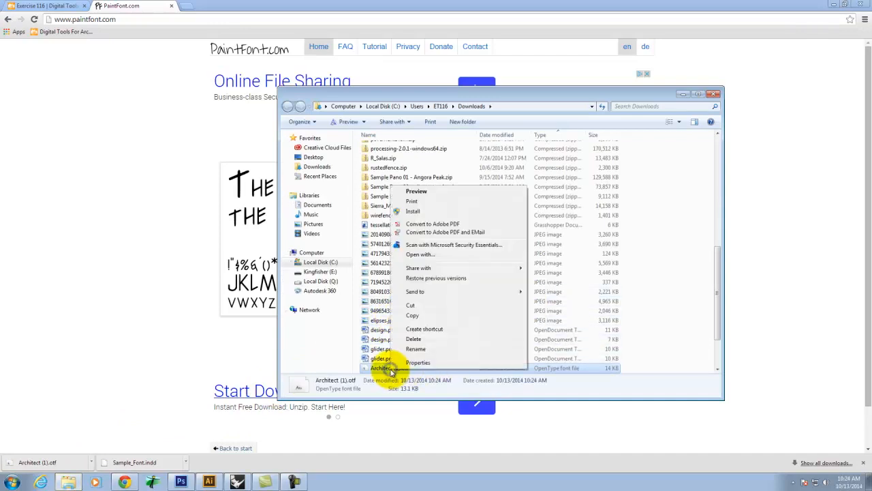
{"action": "left_click", "coordinate": [430, 318]}
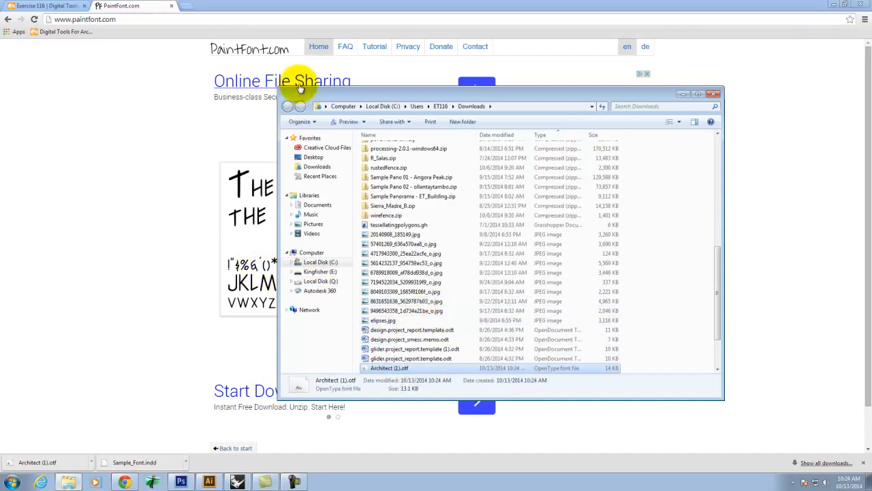
Step: Paste the copied font file into the Resources > Fonts folder on the Kingfisher (E:) drive
{"action": "left_click", "coordinate": [324, 272]}
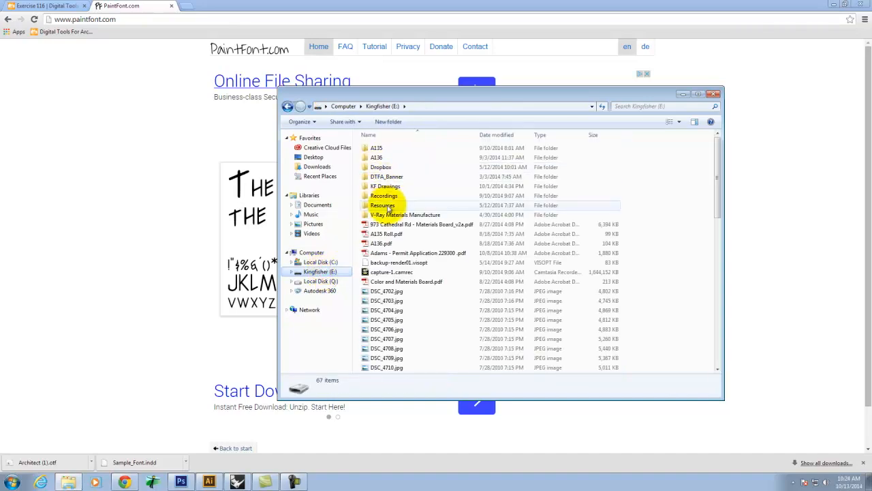
{"action": "left_click", "coordinate": [385, 207]}
{"action": "double_click", "coordinate": [386, 207]}
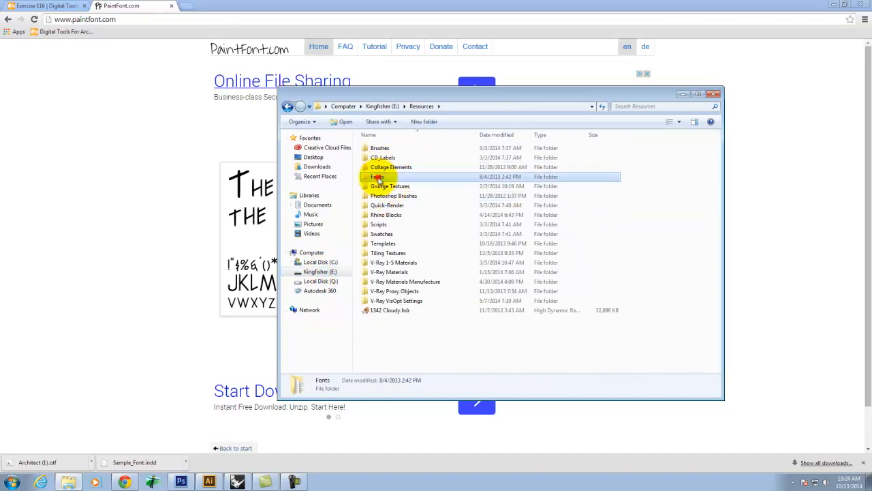
{"action": "double_click", "coordinate": [370, 171]}
{"action": "left_click_drag", "start_coordinate": [719, 170], "coordinate": [718, 363]}
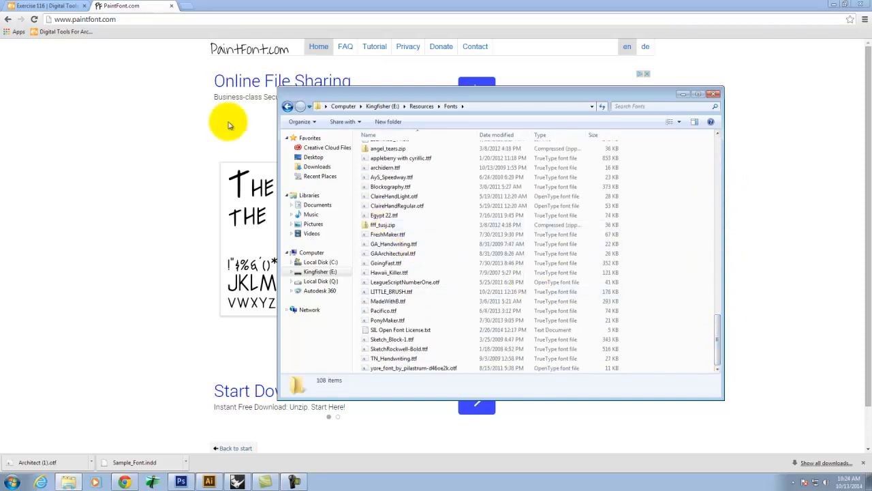
{"action": "right_click", "coordinate": [451, 311]}
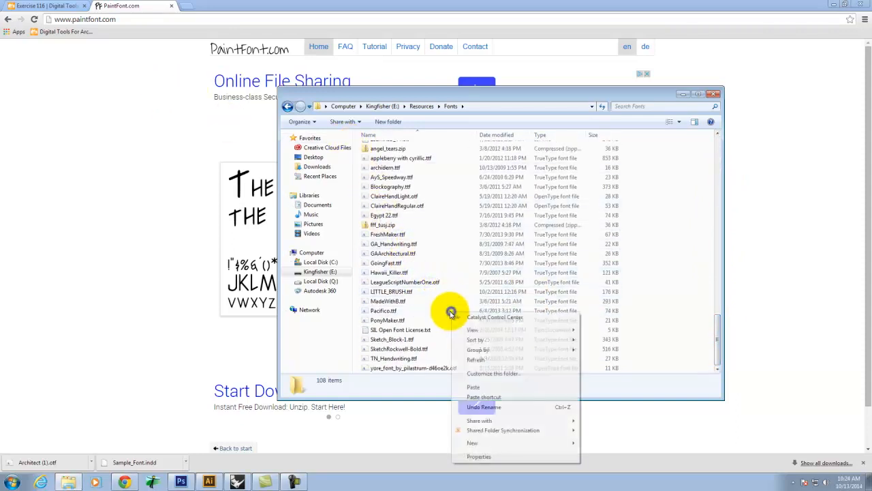
{"action": "left_click", "coordinate": [489, 387]}
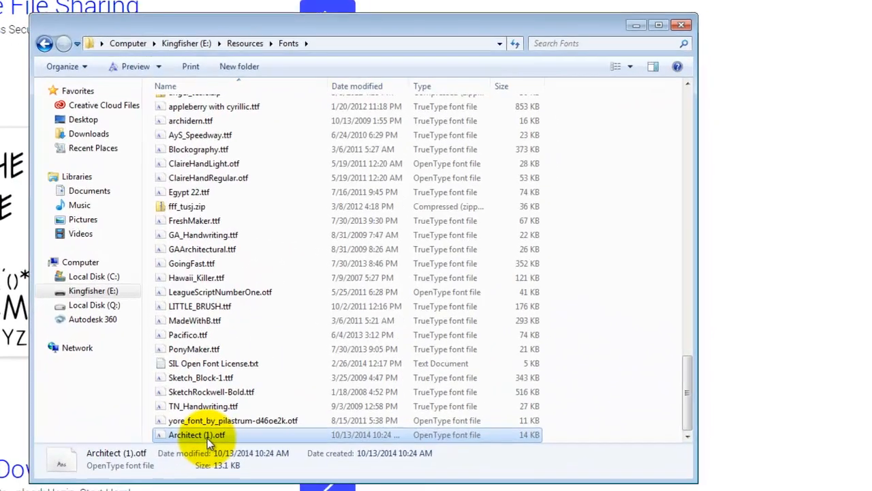
Step: Rename the pasted font file as Architect.otf
{"action": "left_click", "coordinate": [209, 440]}
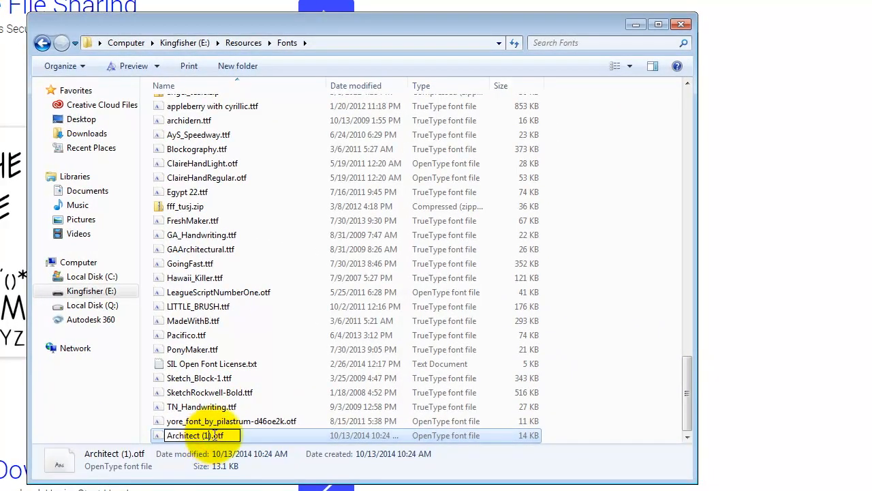
{"action": "key", "text": "Right"}
{"action": "key", "text": "BackSpace"}
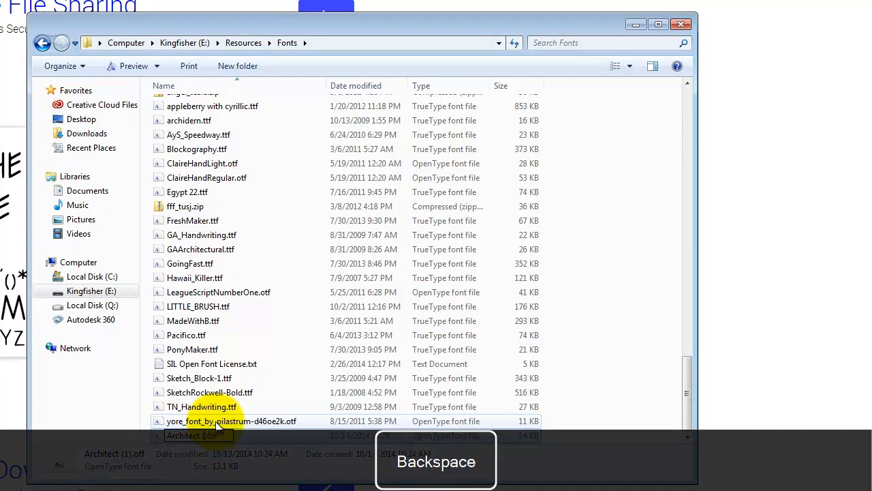
{"action": "key", "text": "Return"}
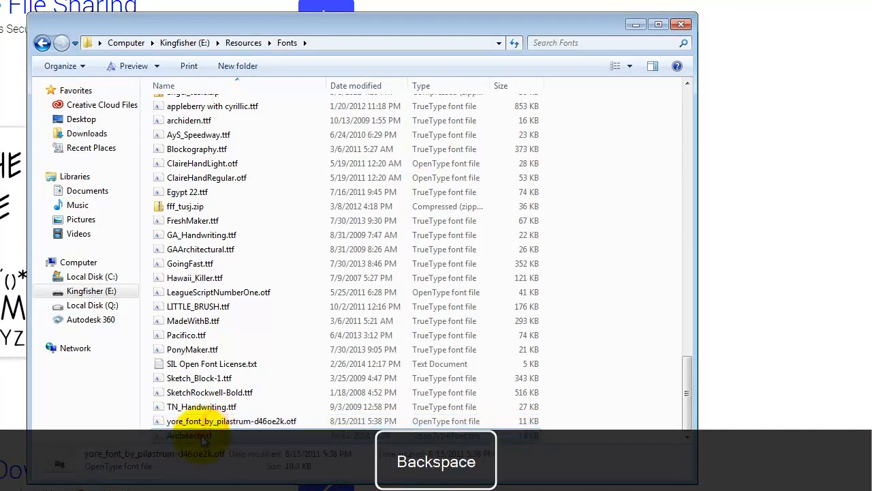
Step: Review the folder organisation of the Kingfisher (E:) drive and the subfolders inside Resources
{"action": "left_click", "coordinate": [42, 44]}
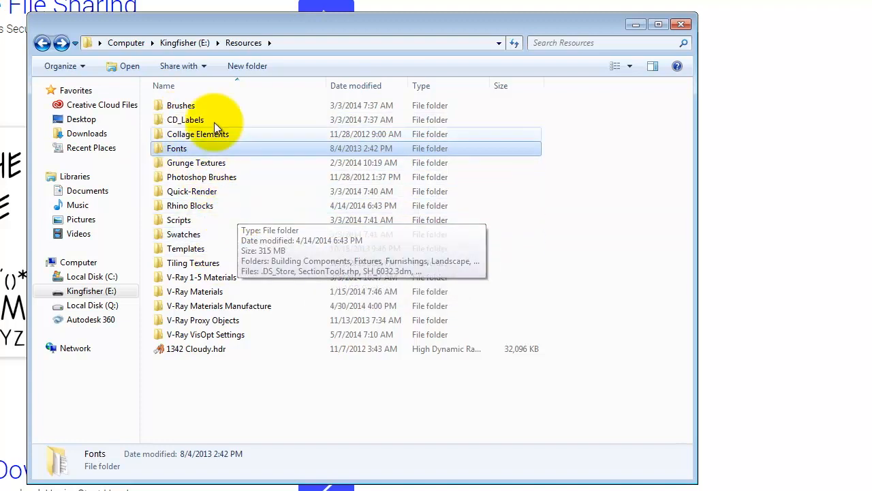
{"action": "left_click", "coordinate": [42, 42]}
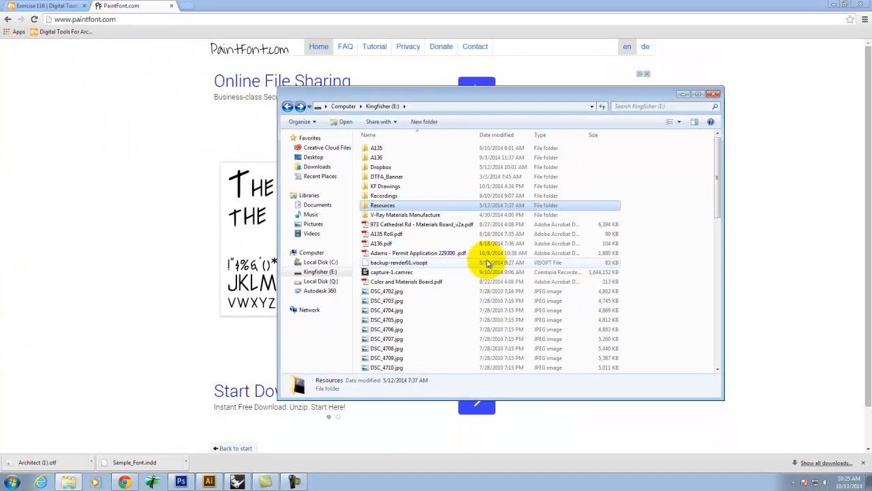
{"action": "scroll", "coordinate": [488, 264], "scroll_direction": "down", "scroll_amount": 14}
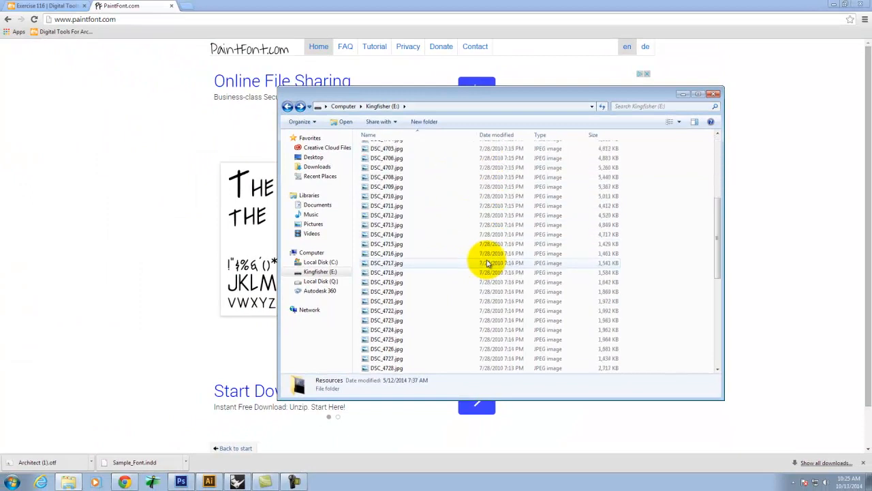
{"action": "scroll", "coordinate": [512, 292], "scroll_direction": "up", "scroll_amount": 14}
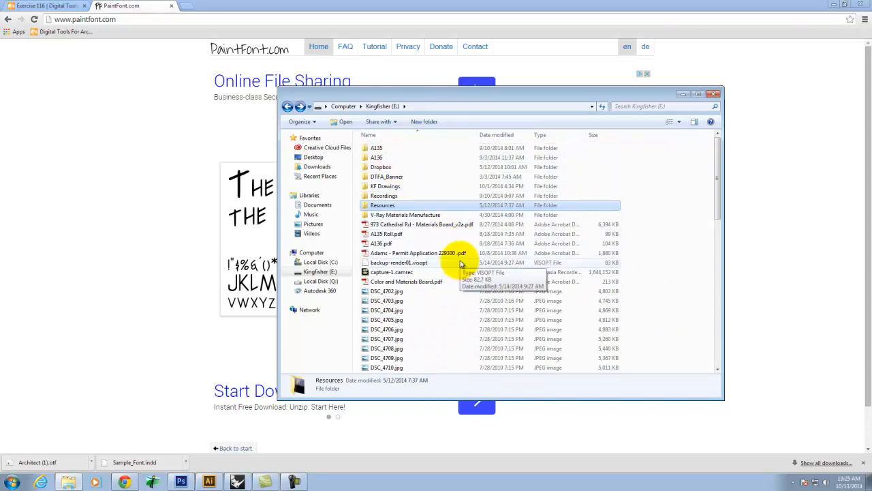
{"action": "double_click", "coordinate": [381, 205]}
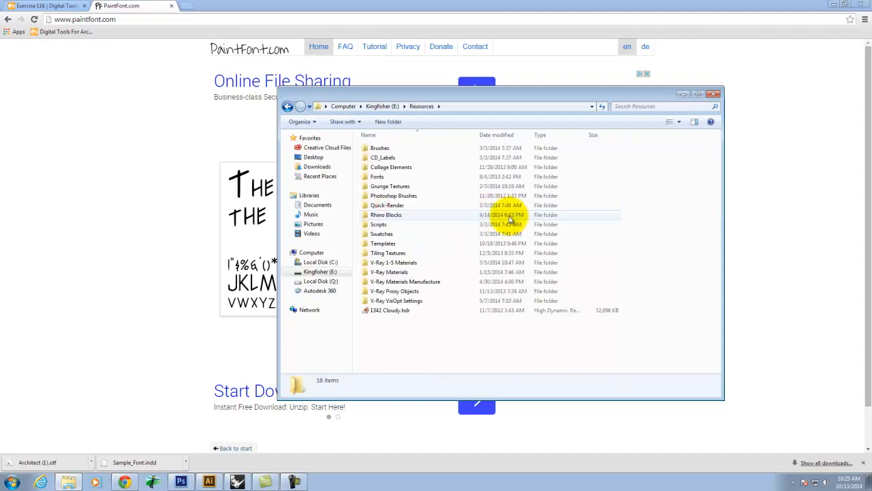
{"action": "left_click", "coordinate": [452, 335]}
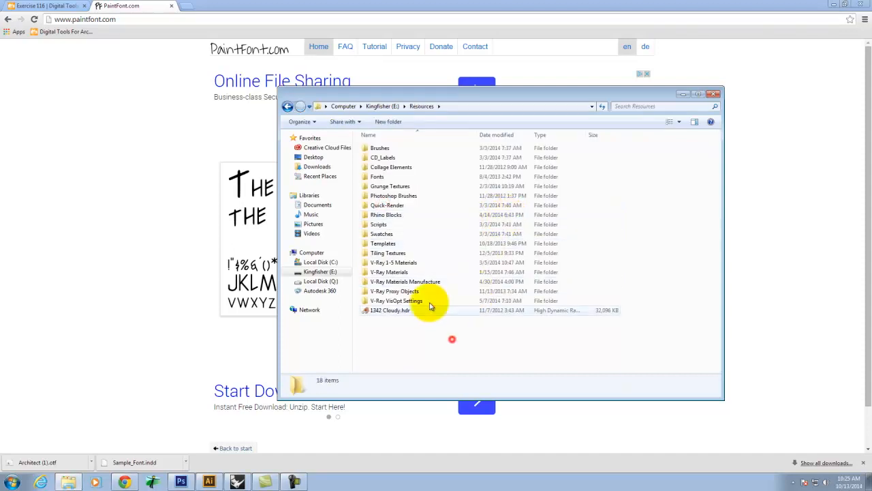
Step: Return to the Digital Tools For Architects site and open the Digital Life 0.15 [AMP Font Viewer] tutorial
{"action": "left_click", "coordinate": [140, 164]}
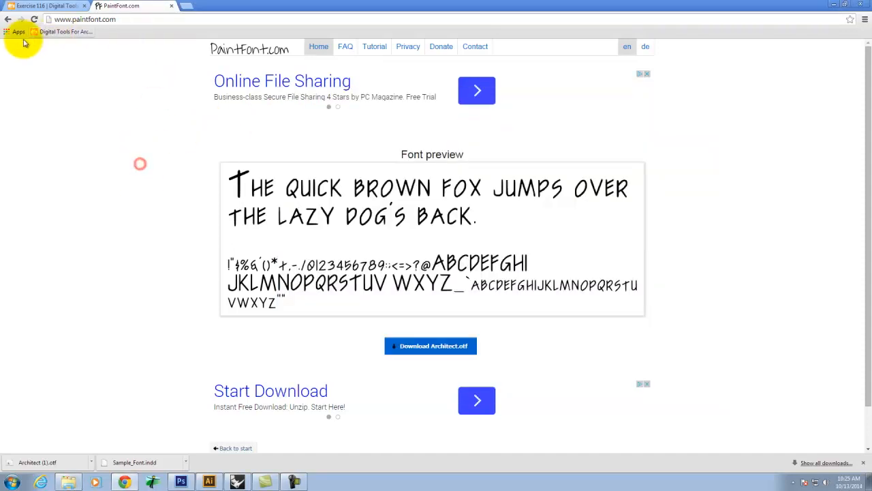
{"action": "left_click", "coordinate": [61, 7]}
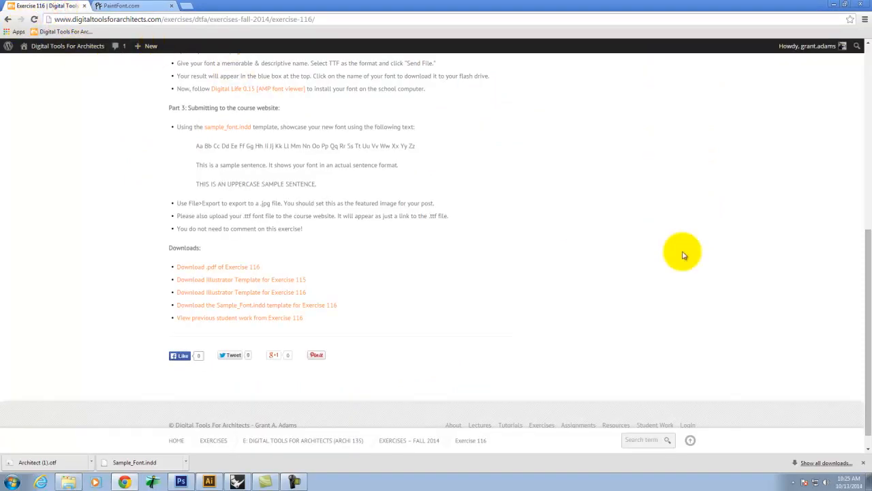
{"action": "scroll", "coordinate": [682, 276], "scroll_direction": "up", "scroll_amount": 10}
{"action": "mouse_move", "coordinate": [469, 144]}
{"action": "mouse_move", "coordinate": [473, 167]}
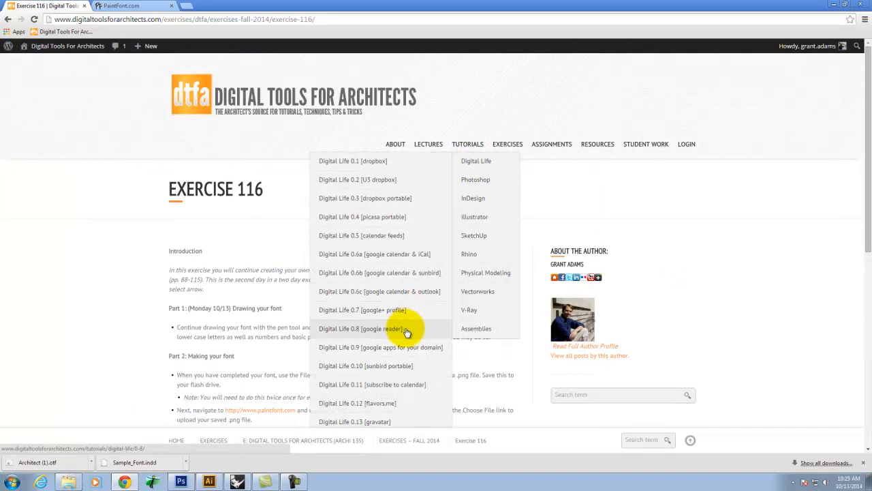
{"action": "scroll", "coordinate": [402, 331], "scroll_direction": "down", "scroll_amount": 3}
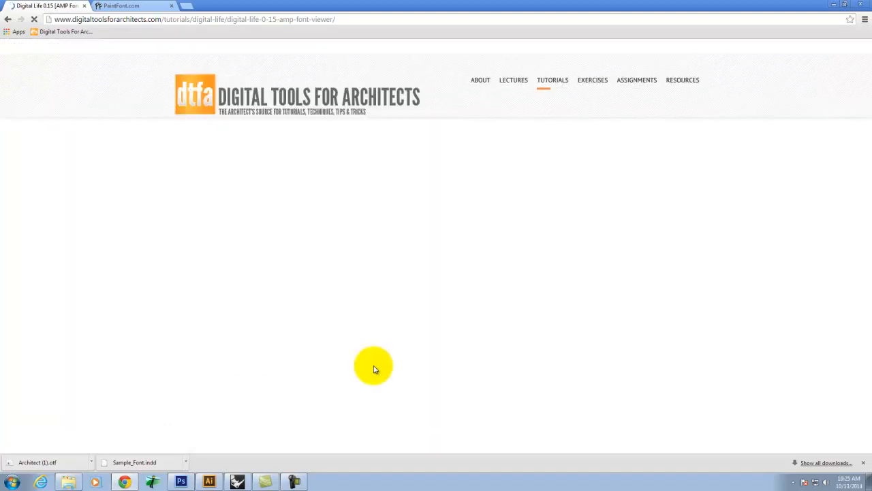
{"action": "scroll", "coordinate": [343, 290], "scroll_direction": "down", "scroll_amount": 1}
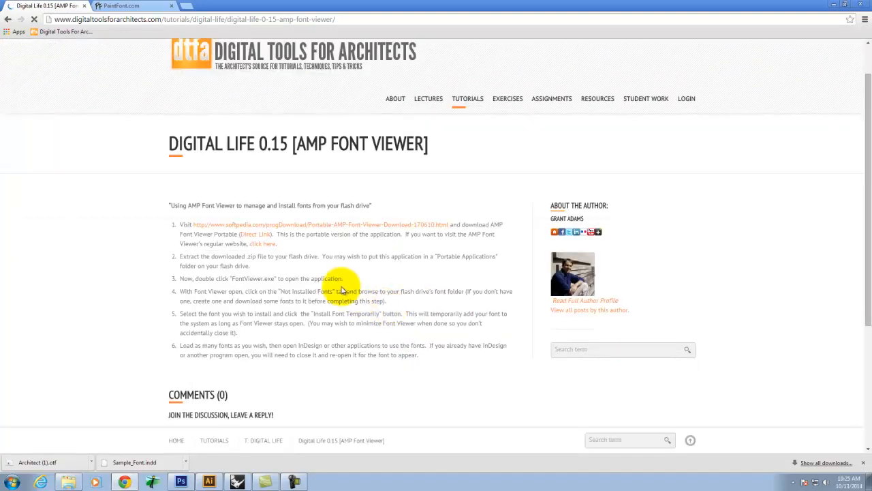
Step: Open the tutorial's Softpedia link for Portable AMP Font Viewer in a new tab and view that page
{"action": "right_click", "coordinate": [316, 226]}
{"action": "left_click", "coordinate": [351, 232]}
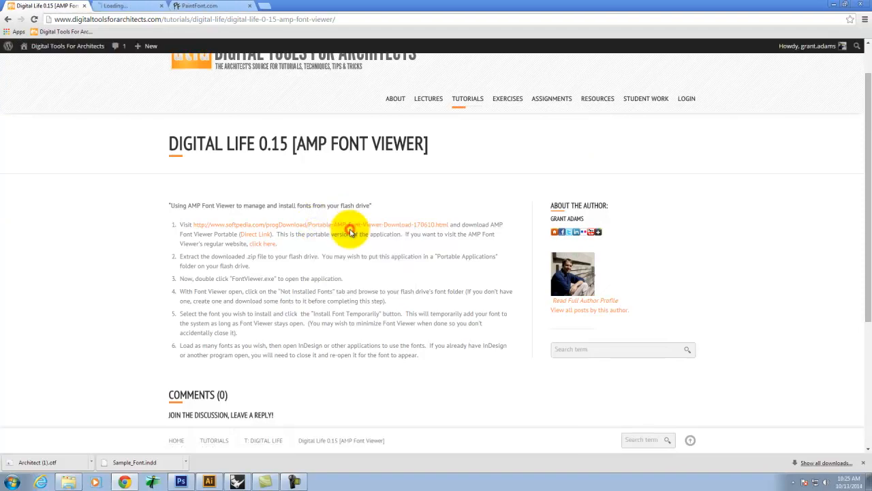
{"action": "left_click", "coordinate": [122, 7]}
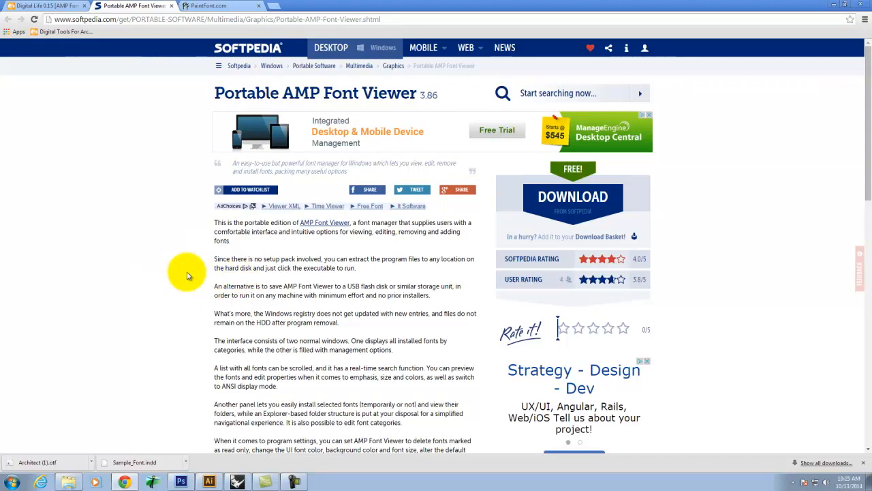
{"action": "scroll", "coordinate": [185, 273], "scroll_direction": "down", "scroll_amount": 2}
{"action": "scroll", "coordinate": [188, 276], "scroll_direction": "up", "scroll_amount": 1}
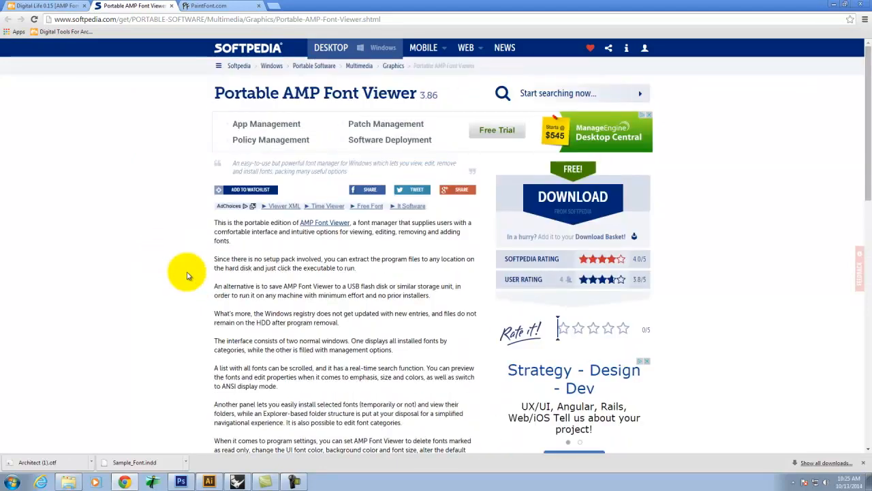
Step: Download the Portable AMP Font Viewer ZIP from Softpedia and show the downloaded file in its folder
{"action": "left_click", "coordinate": [571, 197]}
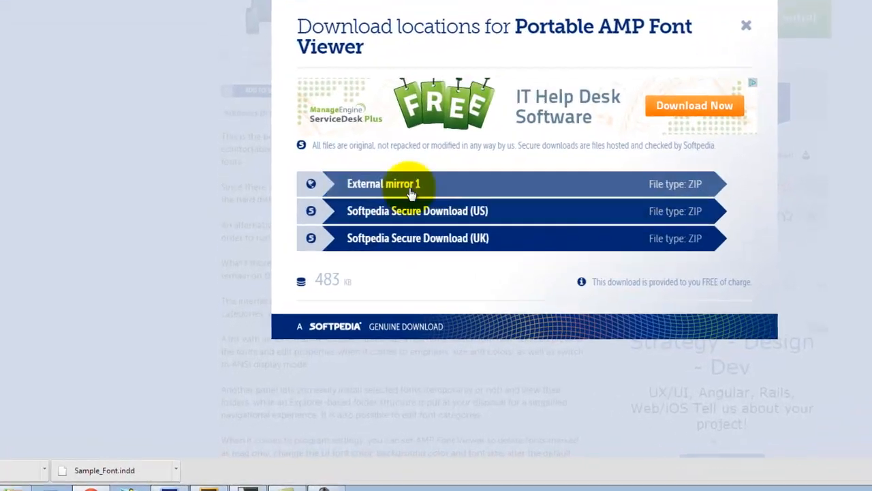
{"action": "left_click", "coordinate": [355, 256]}
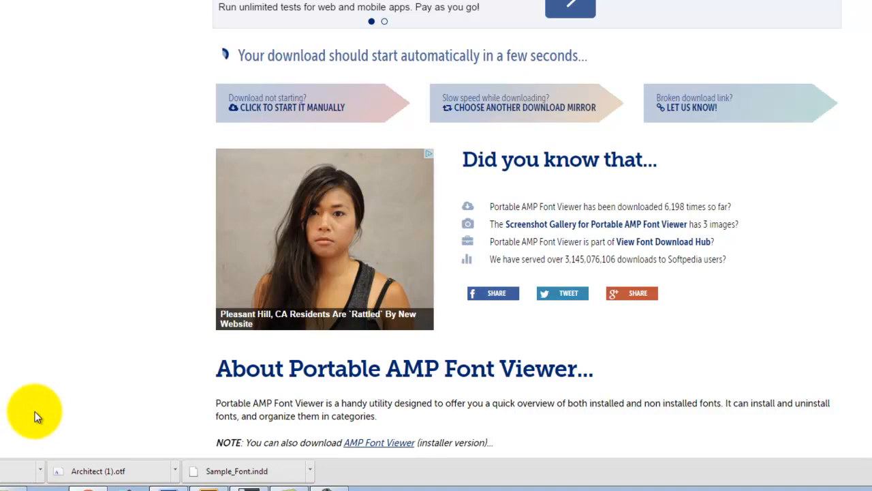
{"action": "left_click", "coordinate": [40, 470]}
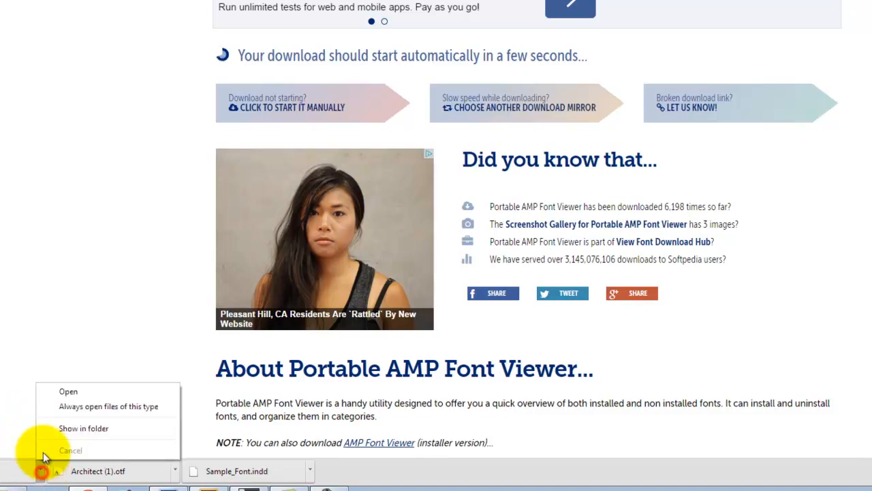
{"action": "left_click", "coordinate": [80, 428]}
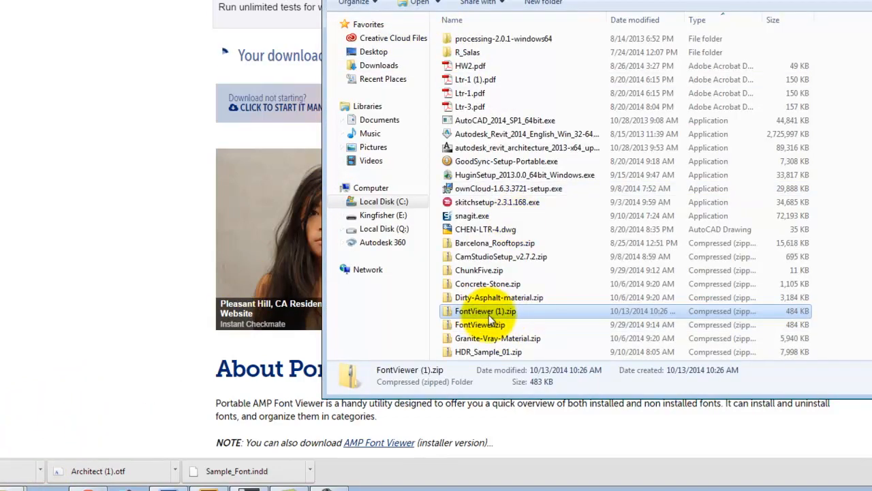
Step: Start extracting FontViewer (1).zip and browse to the Resources folder on the Kingfisher (E:) drive as destination
{"action": "right_click", "coordinate": [484, 315]}
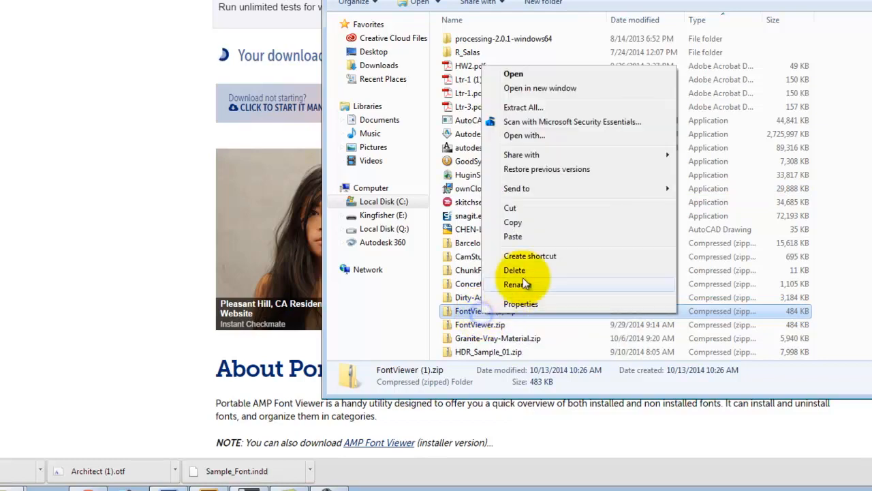
{"action": "left_click", "coordinate": [522, 108]}
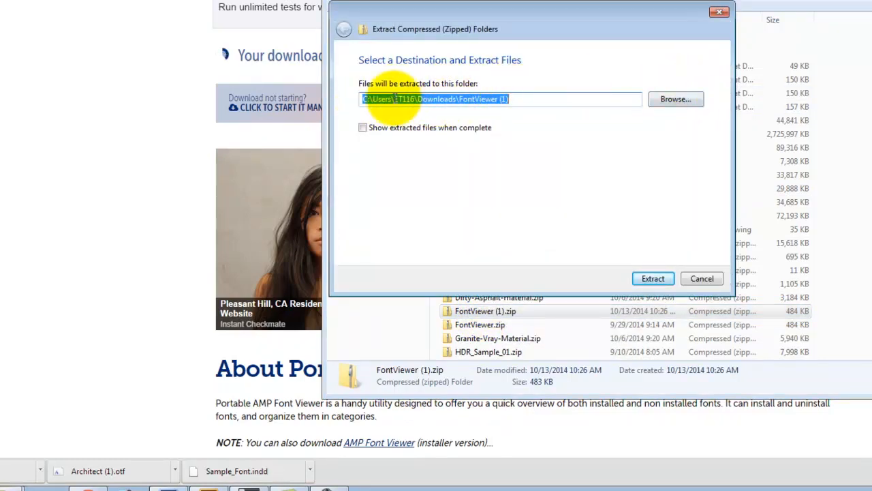
{"action": "left_click", "coordinate": [681, 101]}
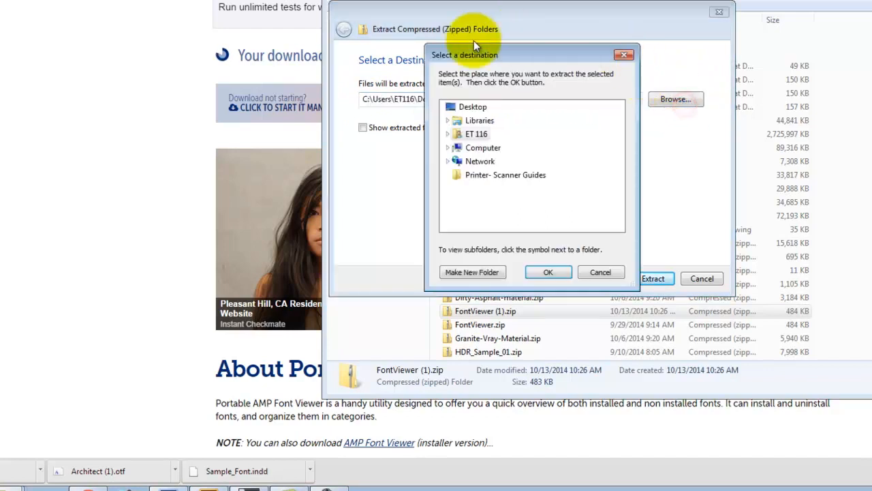
{"action": "left_click", "coordinate": [447, 149]}
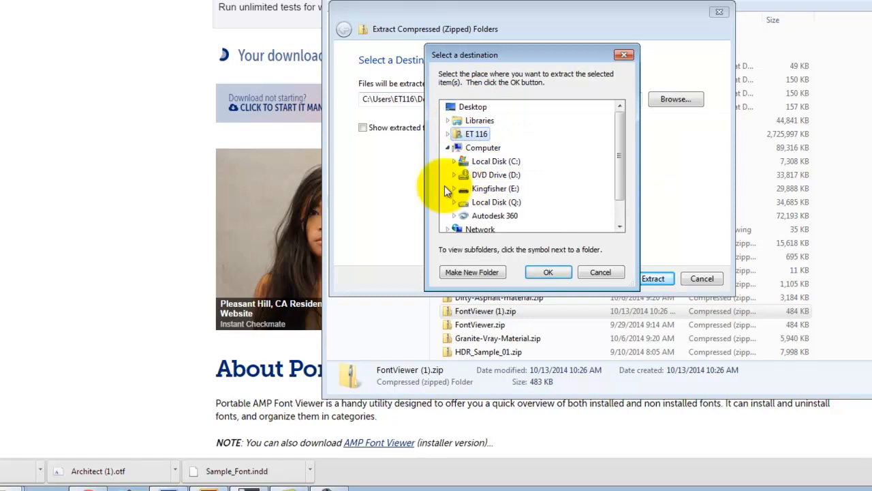
{"action": "left_click", "coordinate": [453, 190]}
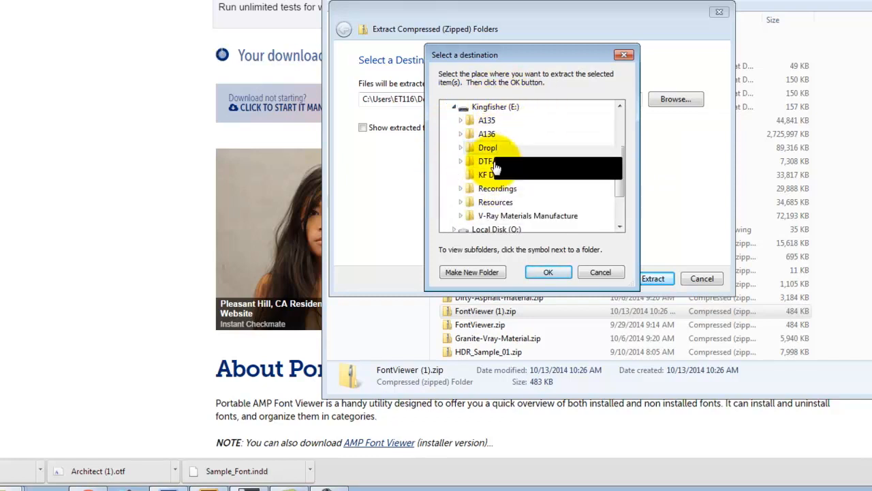
{"action": "left_click", "coordinate": [486, 202]}
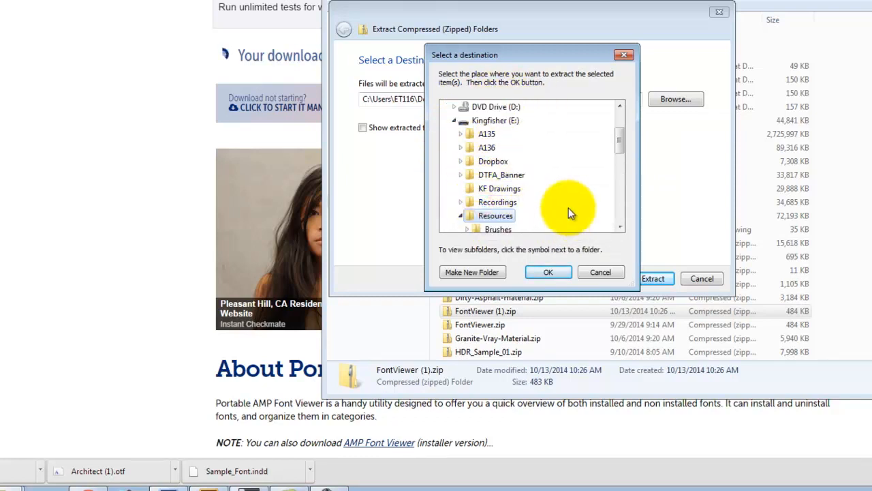
{"action": "left_click_drag", "start_coordinate": [619, 133], "coordinate": [623, 172]}
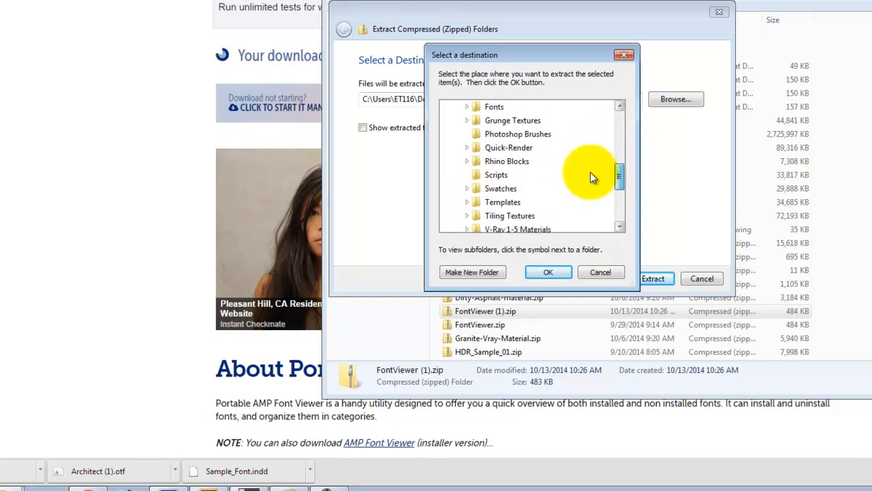
Step: Create a new folder named Portable Applications inside Resources
{"action": "left_click", "coordinate": [460, 272]}
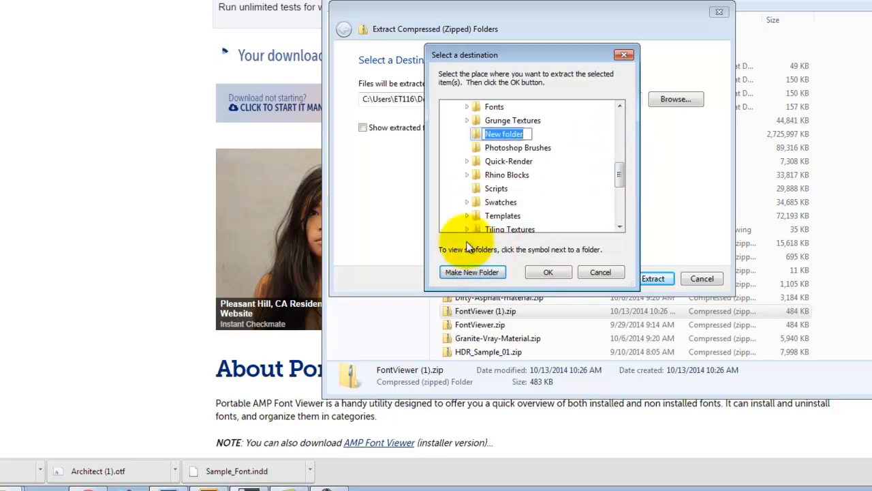
{"action": "key", "text": "BackSpace"}
{"action": "key", "text": "BackSpace"}
{"action": "key", "text": "BackSpace"}
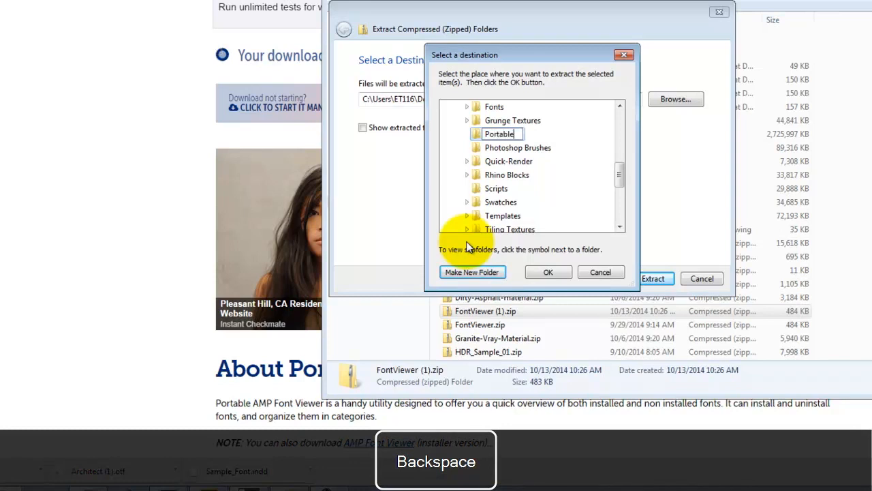
{"action": "type", "text": "Portable Applications"}
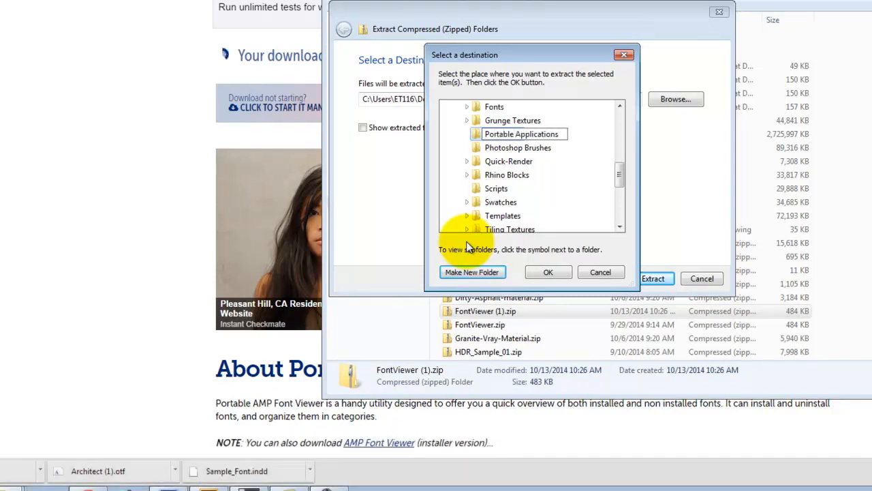
Step: Extract the ZIP contents into E:\Resources\Portable Applications
{"action": "left_click", "coordinate": [481, 136]}
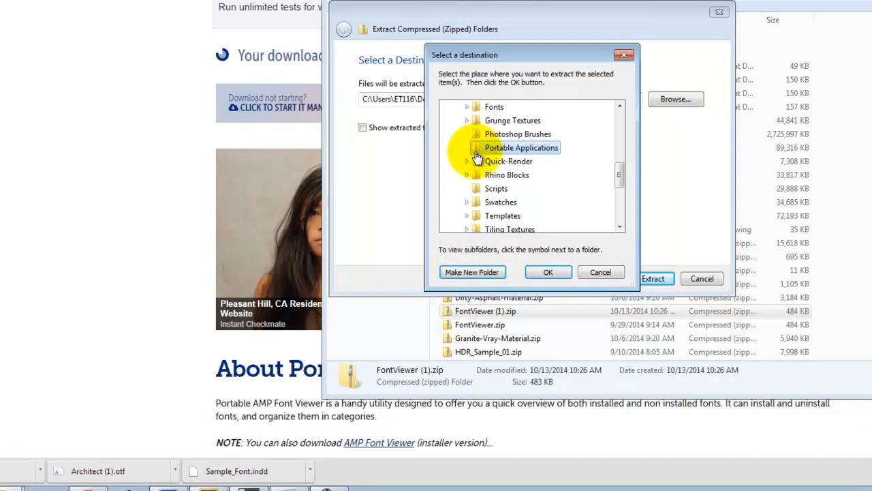
{"action": "left_click", "coordinate": [556, 272]}
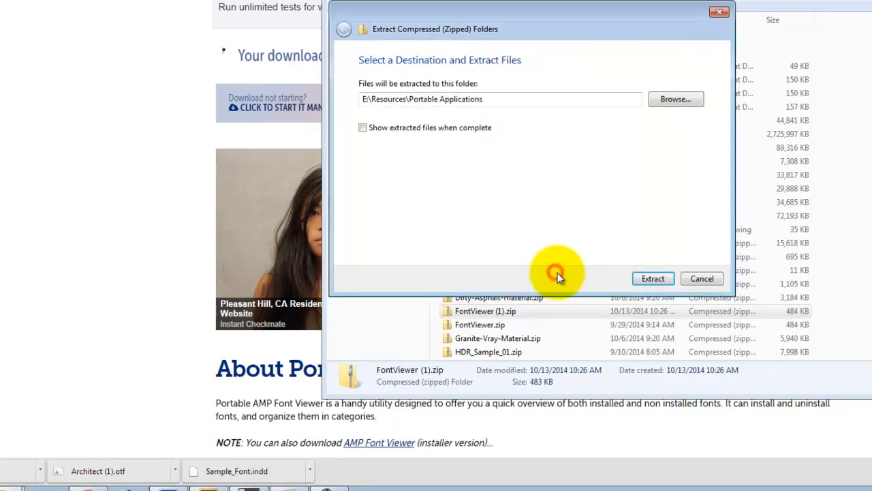
{"action": "left_click", "coordinate": [657, 277]}
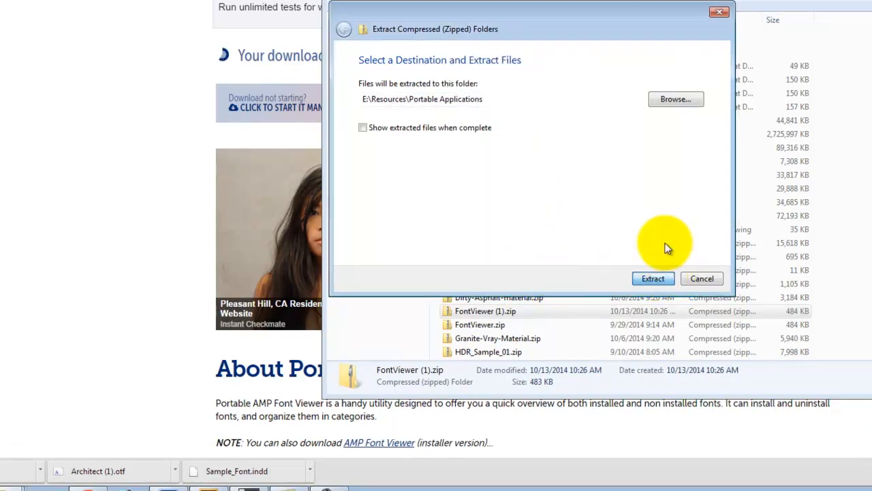
{"action": "left_click", "coordinate": [652, 275]}
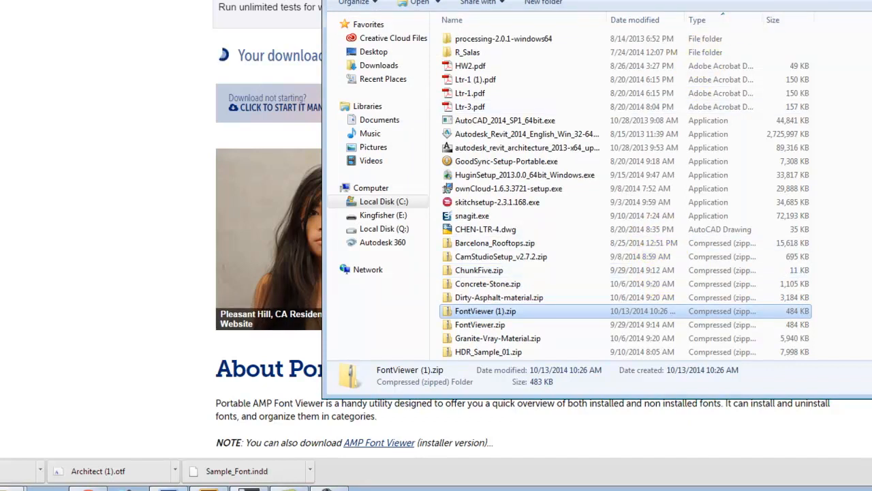
Step: Close the Downloads window and open Resources > Portable Applications on the Kingfisher (E:) drive
{"action": "key", "text": "alt+F4"}
{"action": "left_click", "coordinate": [25, 489]}
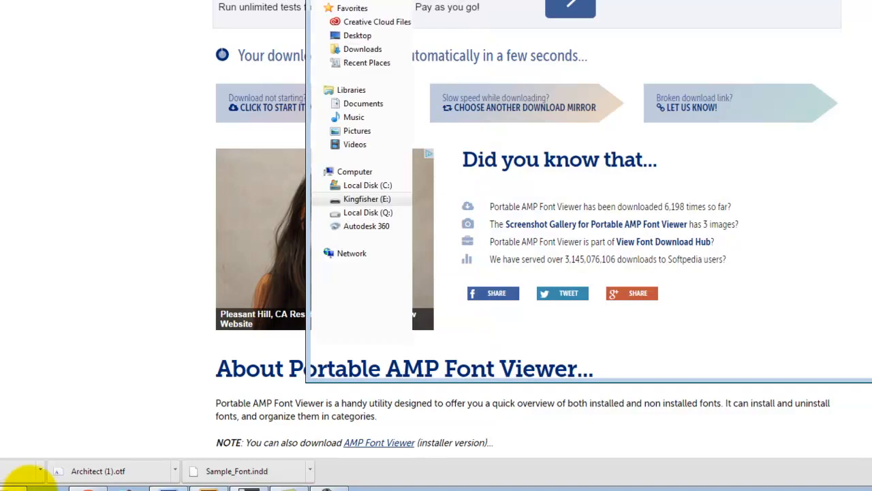
{"action": "left_click", "coordinate": [502, 2]}
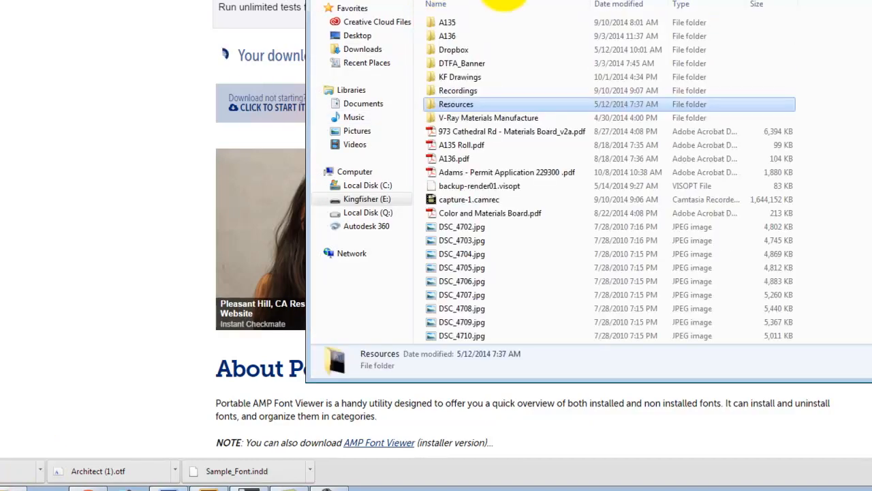
{"action": "double_click", "coordinate": [458, 91]}
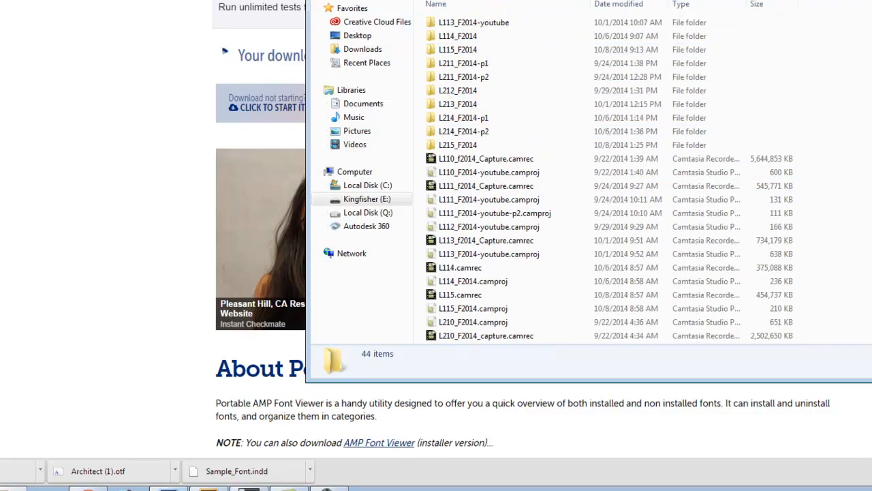
{"action": "key", "text": "BackSpace"}
{"action": "double_click", "coordinate": [465, 104]}
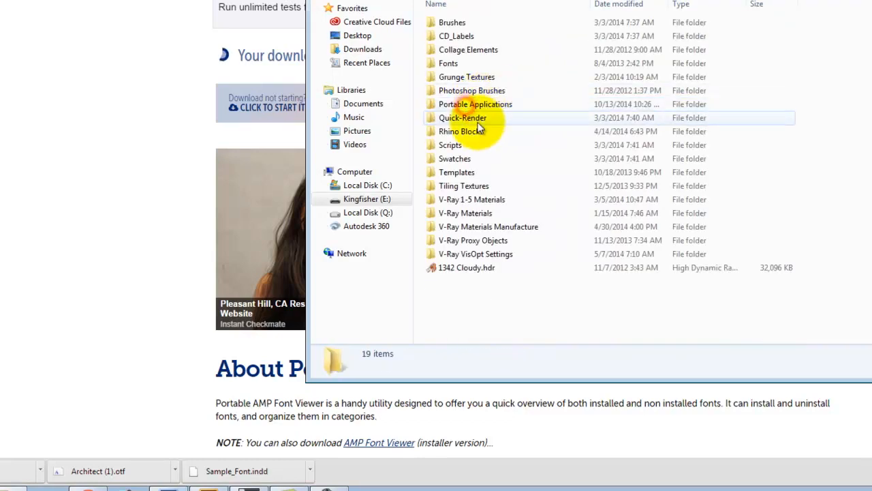
{"action": "double_click", "coordinate": [477, 103]}
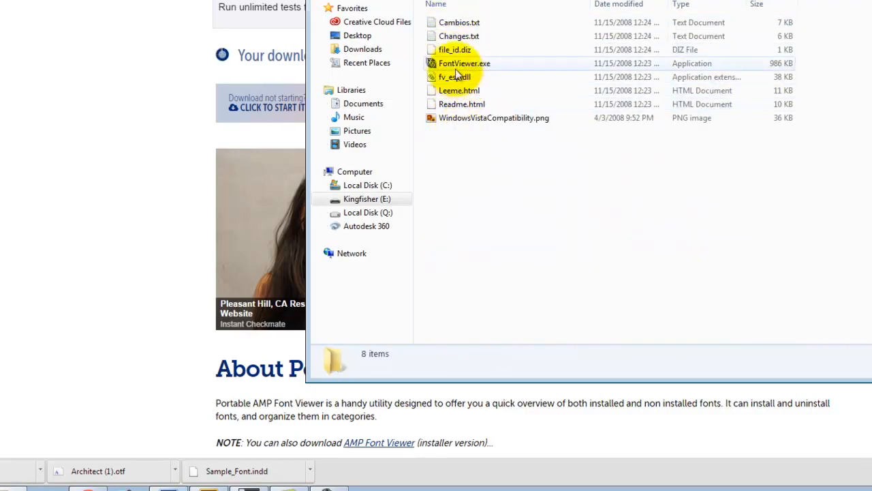
Step: Get the browser out of the way and launch FontViewer.exe from the Portable Applications folder
{"action": "left_click", "coordinate": [461, 66]}
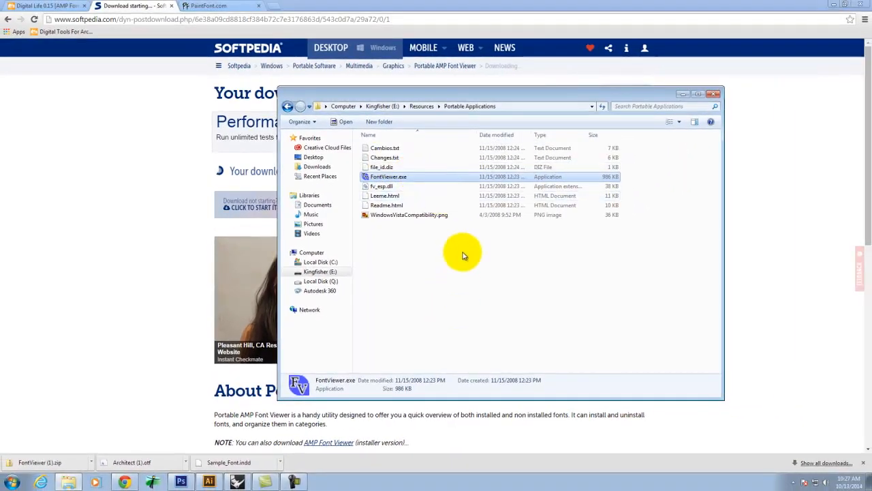
{"action": "left_click", "coordinate": [731, 10]}
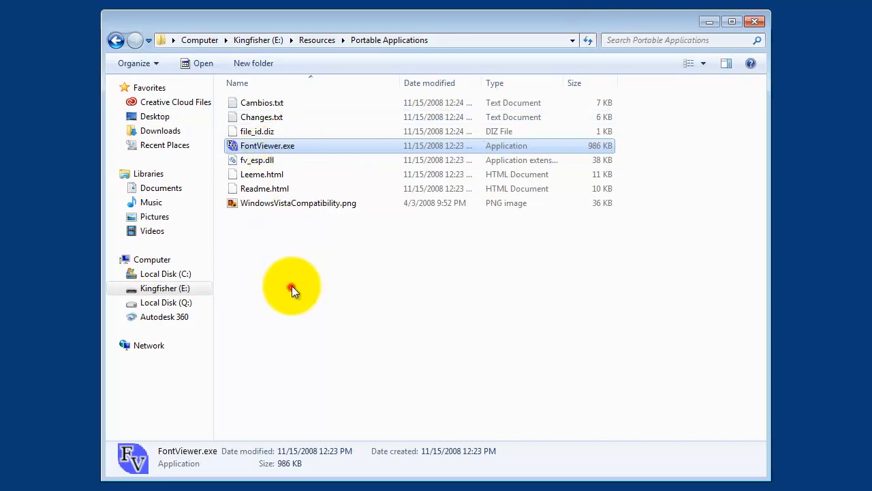
{"action": "left_click", "coordinate": [291, 287]}
{"action": "double_click", "coordinate": [288, 146]}
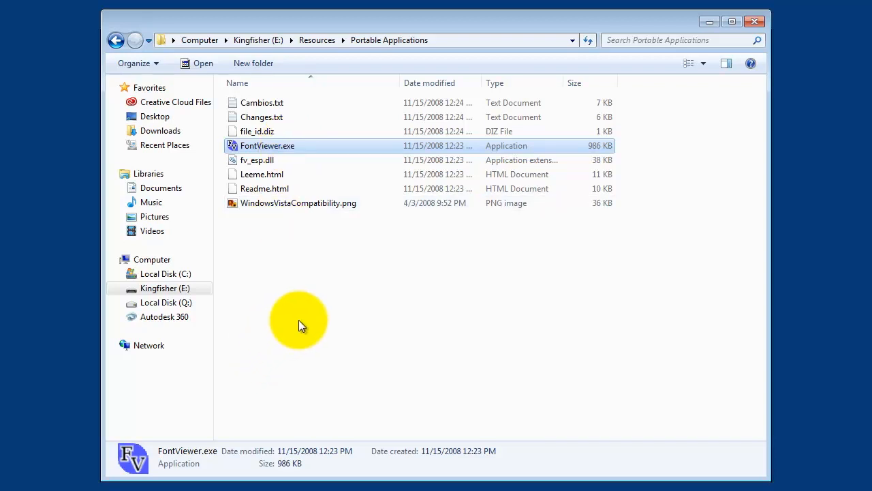
{"action": "left_click", "coordinate": [298, 323]}
{"action": "right_click", "coordinate": [243, 145]}
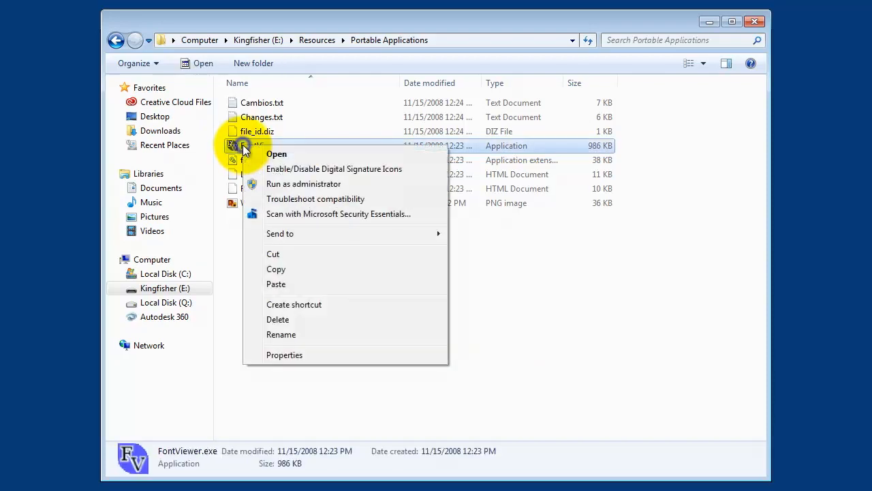
{"action": "left_click", "coordinate": [250, 153]}
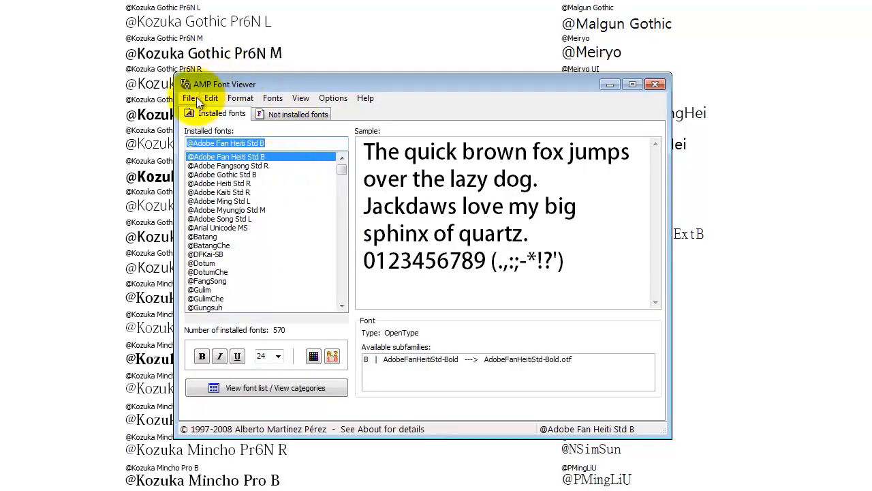
Step: Show the fonts that are not installed and browse to the Resources > Fonts folder
{"action": "left_click", "coordinate": [283, 114]}
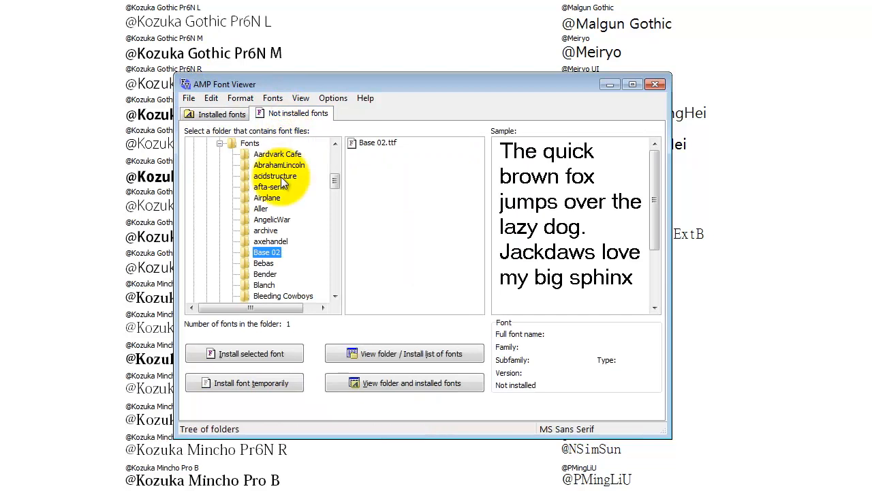
{"action": "mouse_move", "coordinate": [336, 179]}
{"action": "left_mouse_down"}
{"action": "mouse_move", "coordinate": [341, 276]}
{"action": "mouse_move", "coordinate": [337, 176]}
{"action": "left_mouse_up"}
{"action": "left_click", "coordinate": [235, 243]}
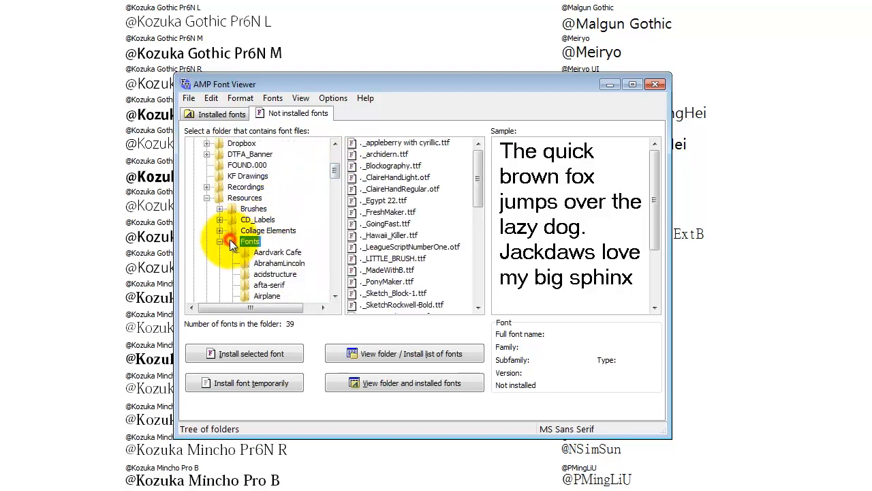
Step: Select Architect.otf in the Fonts folder and install it temporarily, confirming the installation
{"action": "left_click_drag", "start_coordinate": [477, 166], "coordinate": [414, 218]}
{"action": "left_click", "coordinate": [375, 248]}
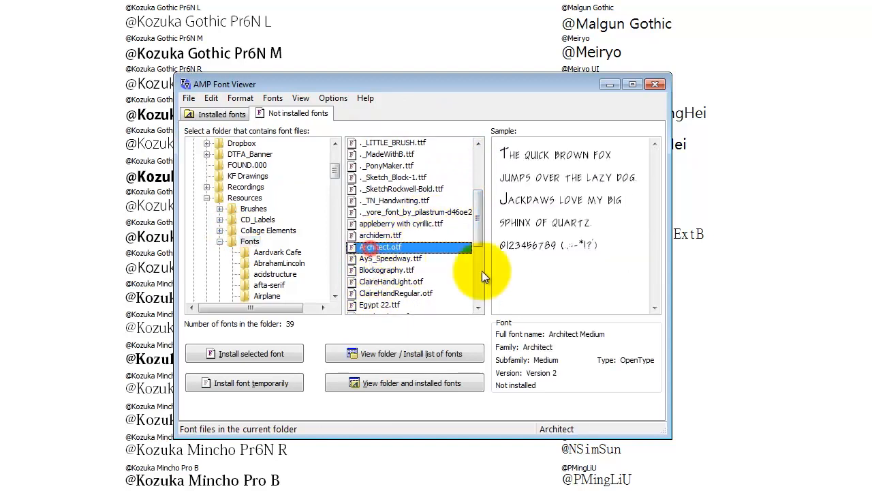
{"action": "left_click", "coordinate": [245, 387]}
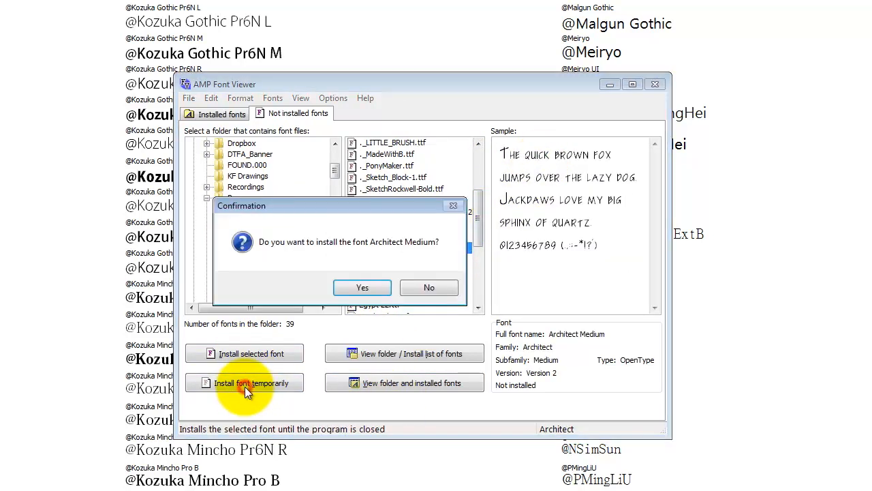
{"action": "left_click", "coordinate": [366, 288]}
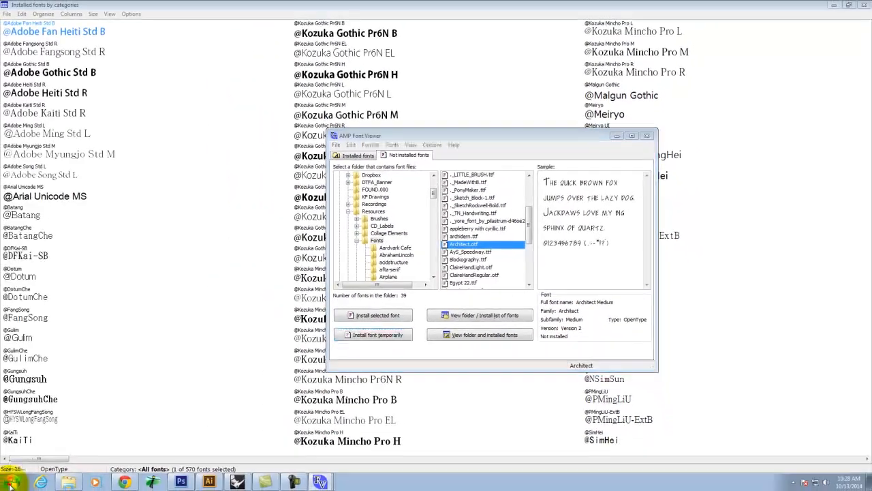
Step: Try to open Sample_Font.indd directly from A135 > Ex116 on the Kingfisher (E:) drive
{"action": "left_click", "coordinate": [9, 482]}
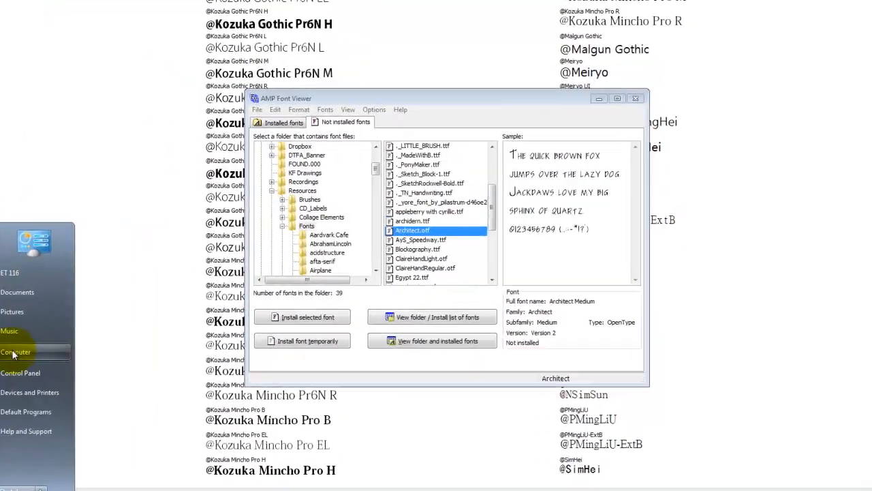
{"action": "left_click", "coordinate": [15, 352]}
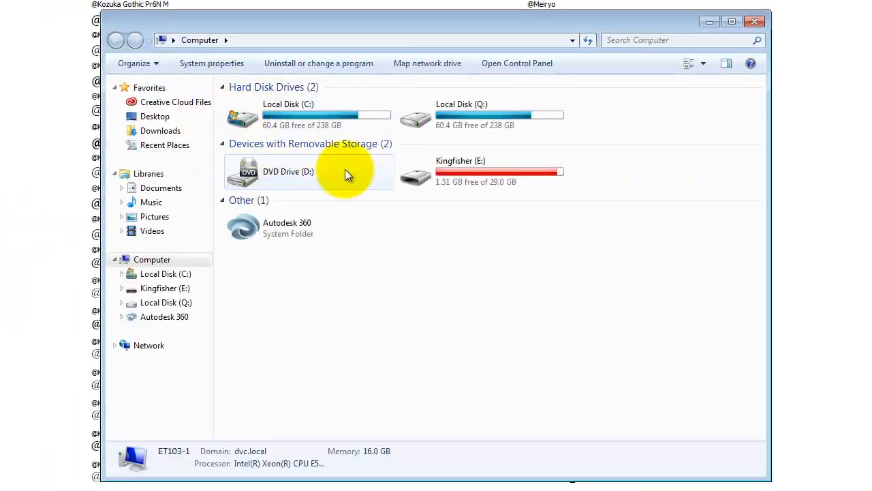
{"action": "double_click", "coordinate": [422, 177]}
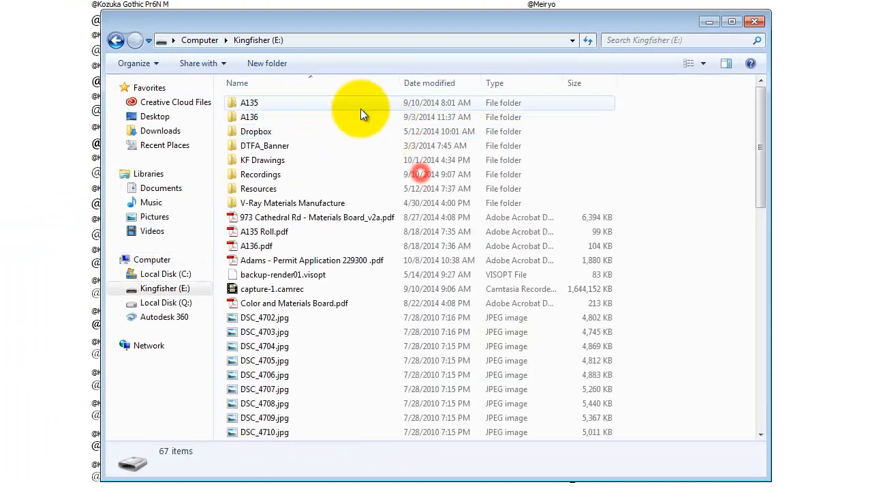
{"action": "left_click", "coordinate": [254, 108]}
{"action": "double_click", "coordinate": [252, 108]}
{"action": "left_click", "coordinate": [252, 233]}
{"action": "double_click", "coordinate": [251, 233]}
{"action": "left_click", "coordinate": [266, 161]}
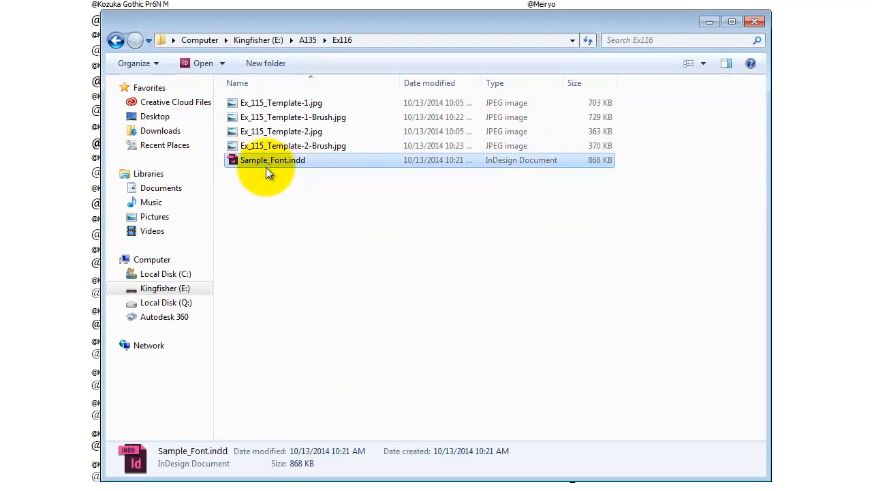
{"action": "double_click", "coordinate": [266, 167]}
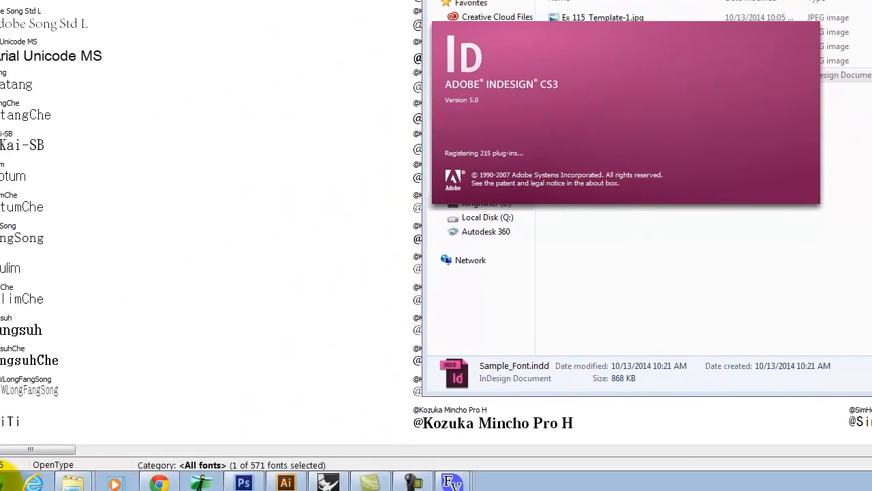
Step: Launch Adobe InDesign CS6 from the Adobe Design Standard CS6 program group
{"action": "left_click", "coordinate": [18, 477]}
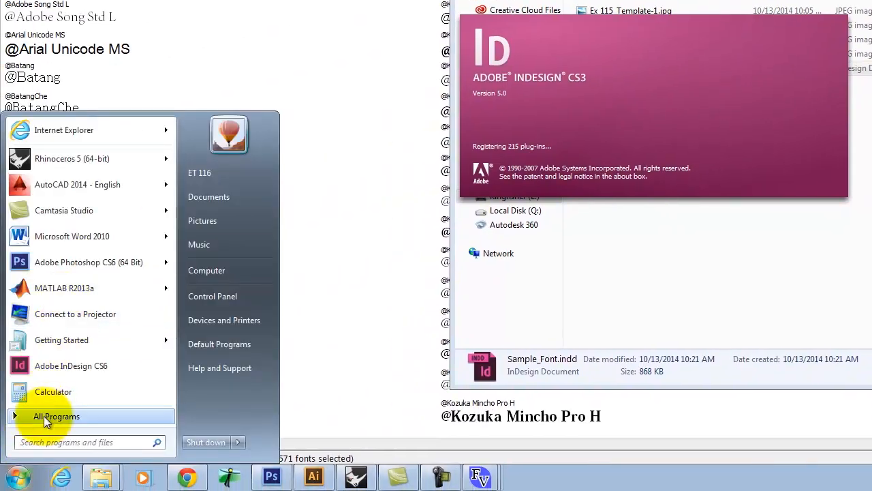
{"action": "left_click", "coordinate": [45, 416]}
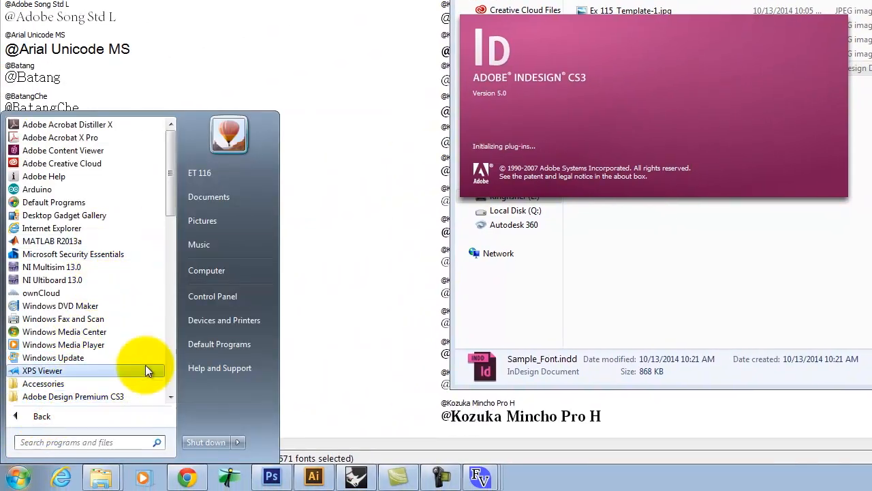
{"action": "scroll", "coordinate": [175, 205], "scroll_direction": "down", "scroll_amount": 3}
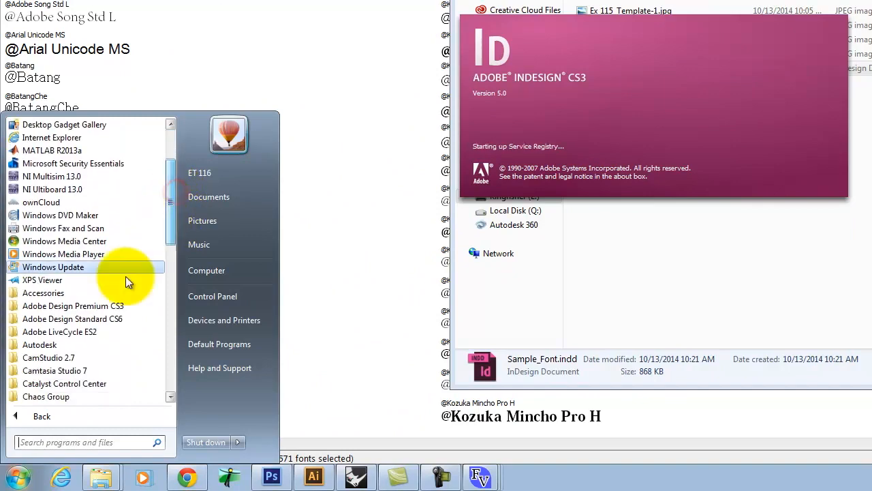
{"action": "left_click", "coordinate": [103, 319]}
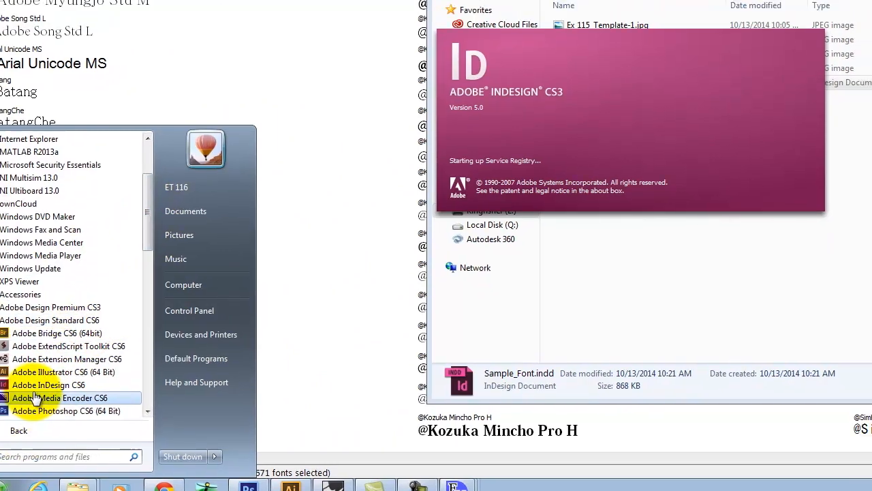
{"action": "left_click", "coordinate": [72, 370]}
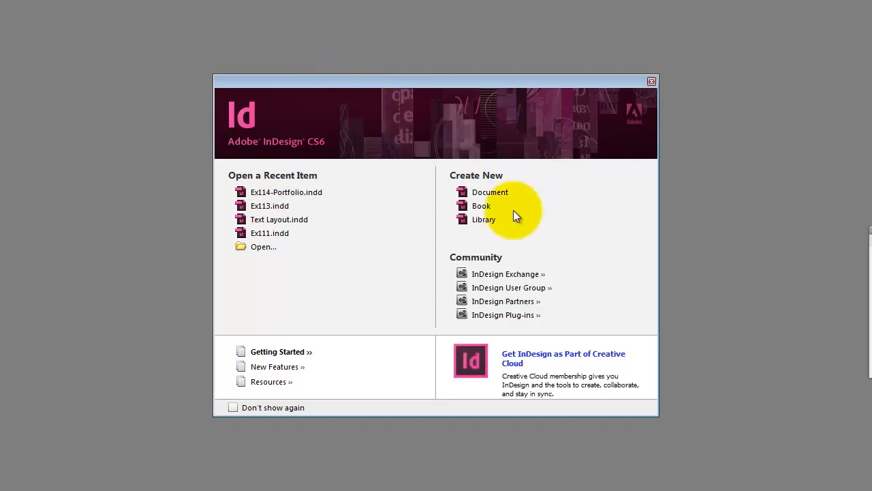
Step: Open Sample_Font.indd from the A135 > Ex116 folder in InDesign CS6 and dismiss the missing fonts warning
{"action": "left_click", "coordinate": [263, 246]}
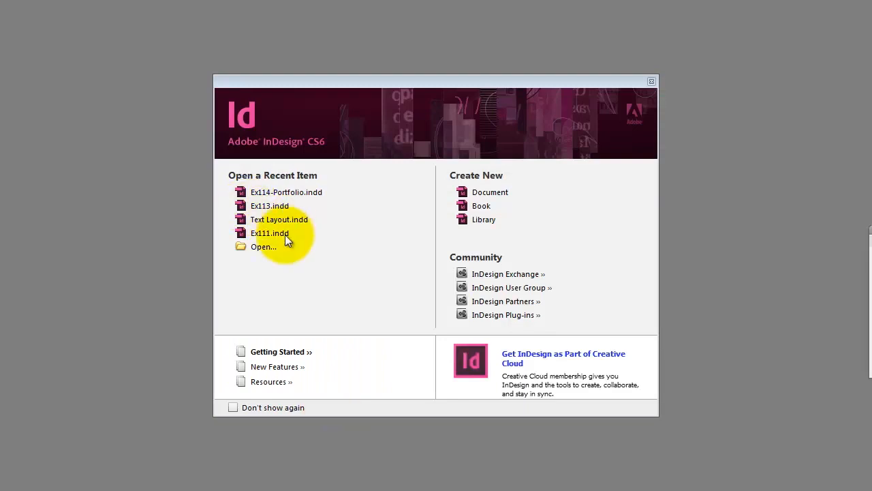
{"action": "left_click", "coordinate": [263, 247]}
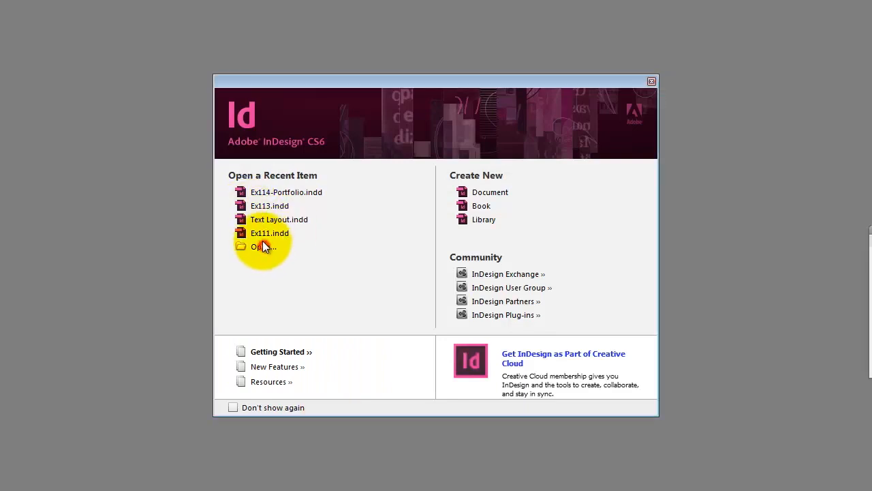
{"action": "left_click", "coordinate": [264, 249]}
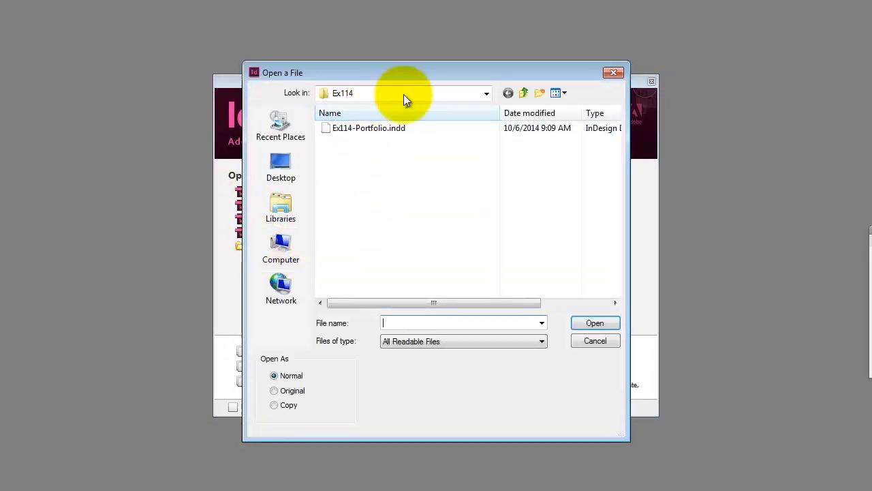
{"action": "left_click", "coordinate": [523, 93]}
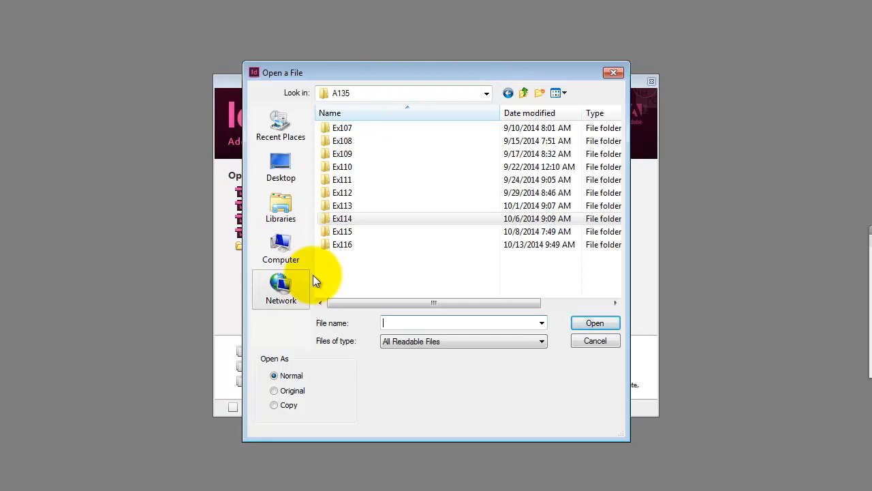
{"action": "double_click", "coordinate": [339, 246]}
{"action": "left_click", "coordinate": [347, 128]}
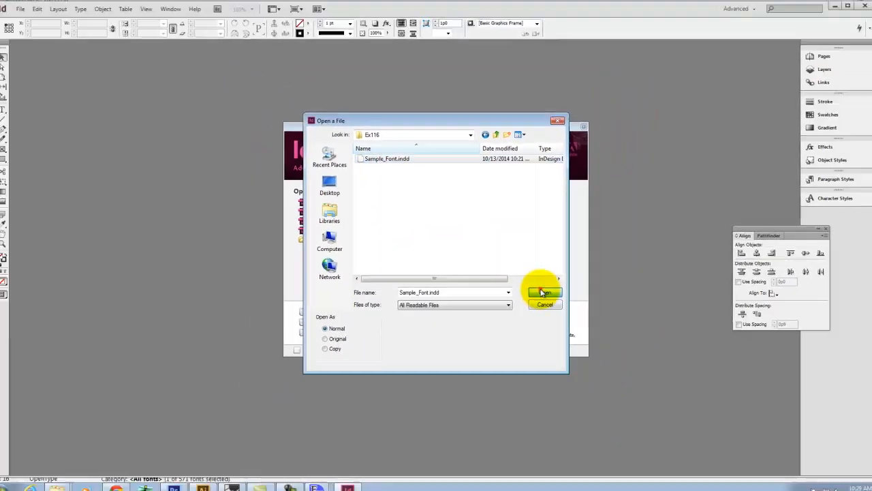
{"action": "left_click", "coordinate": [544, 292]}
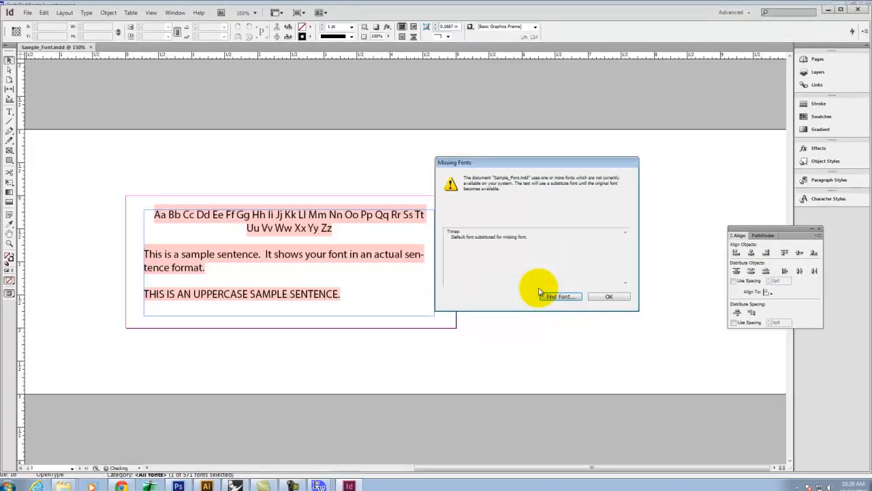
{"action": "left_click", "coordinate": [608, 296]}
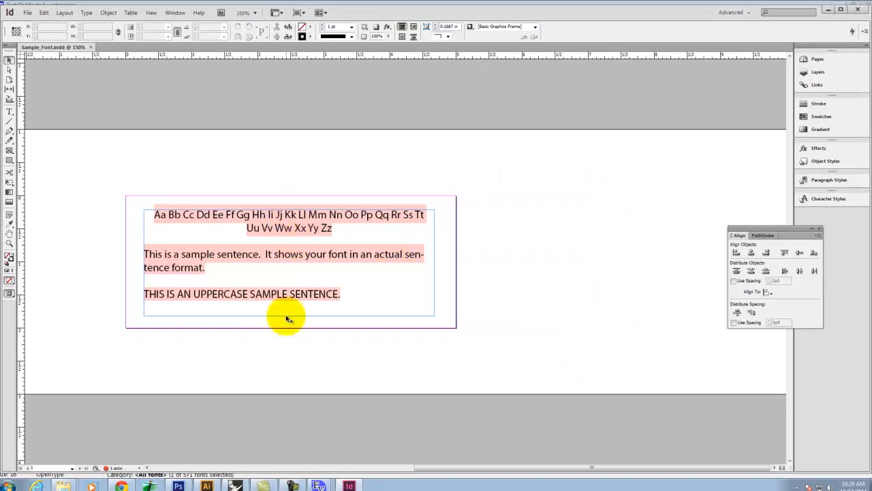
Step: Select all the text in the sample text frame and set its font to Architect
{"action": "left_click", "coordinate": [356, 292]}
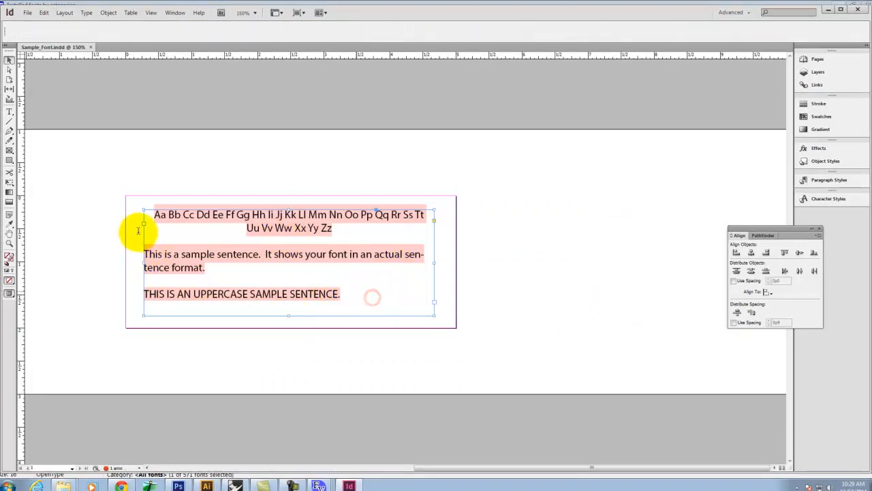
{"action": "left_click", "coordinate": [165, 216]}
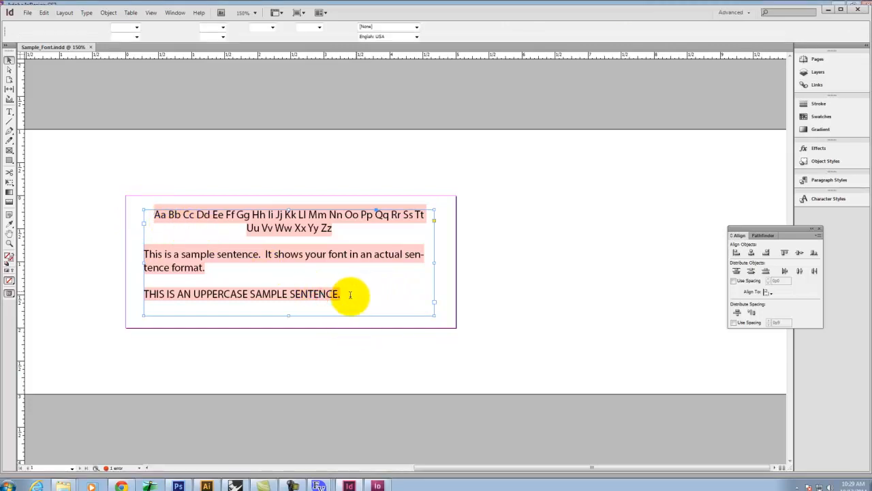
{"action": "key", "text": "ctrl+shift+Left"}
{"action": "left_click_drag", "start_coordinate": [352, 293], "coordinate": [193, 193]}
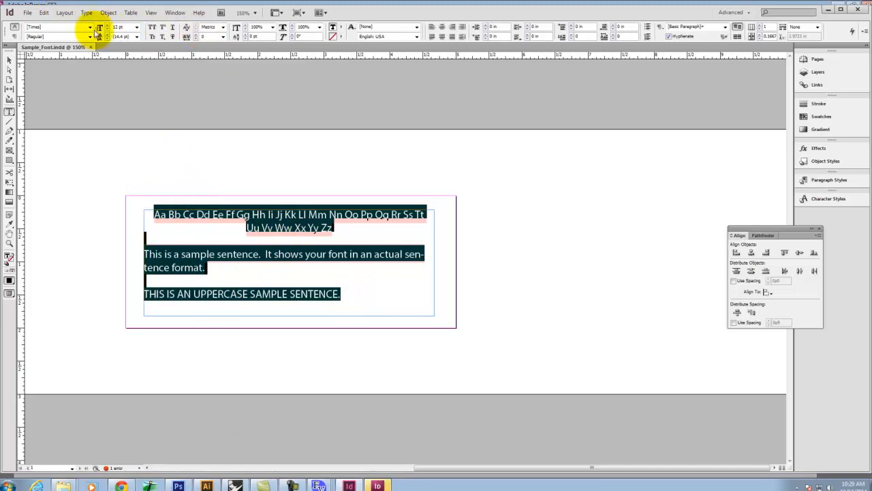
{"action": "left_click", "coordinate": [60, 28]}
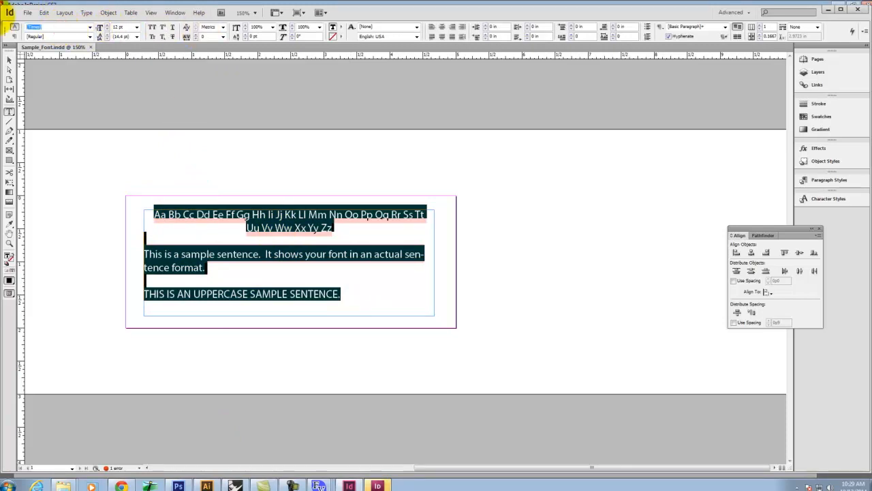
{"action": "type", "text": "Architect"}
{"action": "key", "text": "Return"}
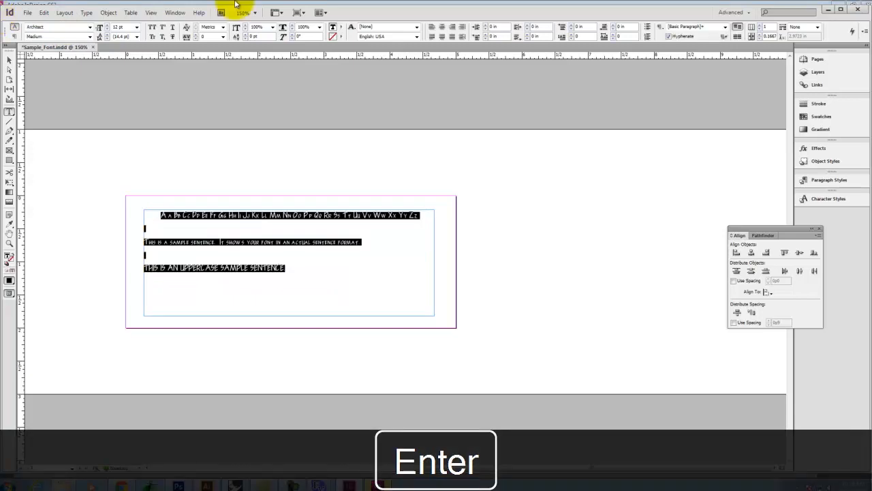
Step: Delete the blank lines separating the alphabet, the sample sentence and the uppercase sentence
{"action": "left_click", "coordinate": [179, 257]}
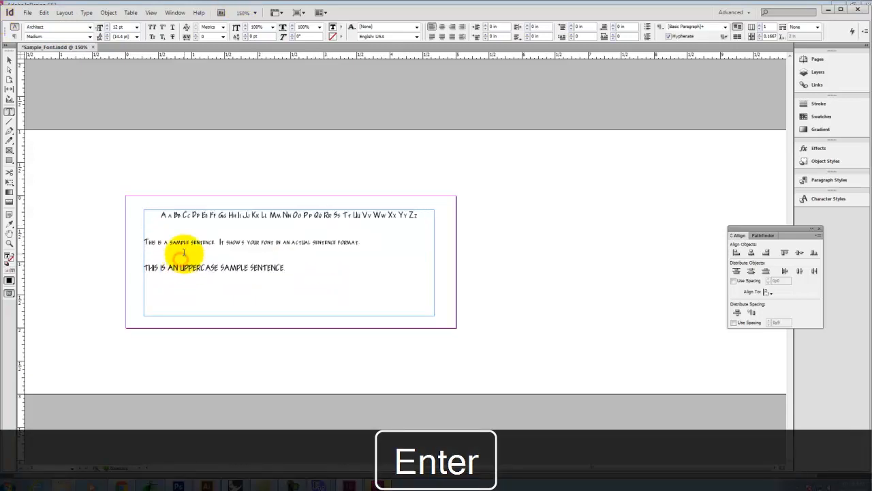
{"action": "key", "text": "BackSpace"}
{"action": "left_click", "coordinate": [176, 233]}
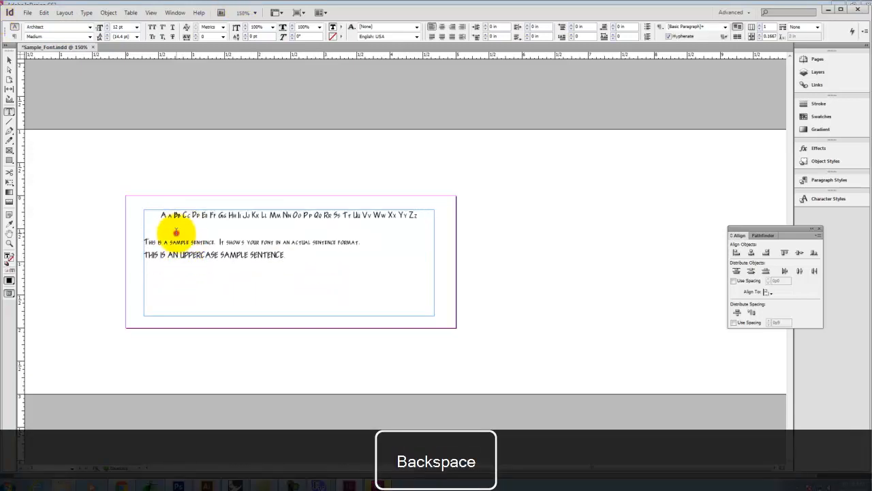
{"action": "key", "text": "BackSpace"}
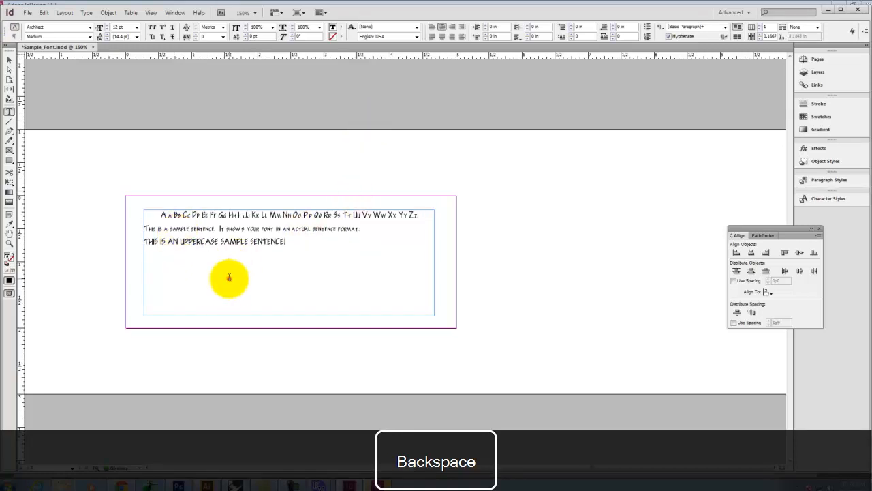
Step: Set all the text in the sample frame to 16 pt and deselect it
{"action": "left_click", "coordinate": [229, 278]}
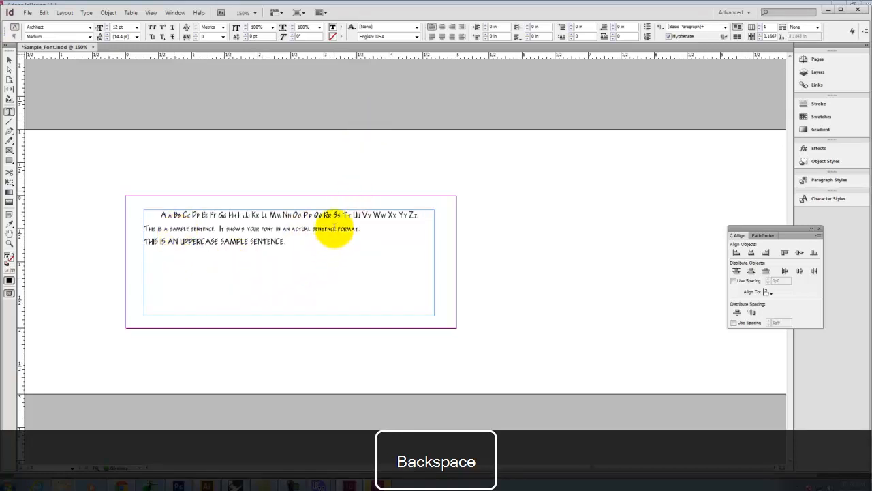
{"action": "key", "text": "ctrl+a"}
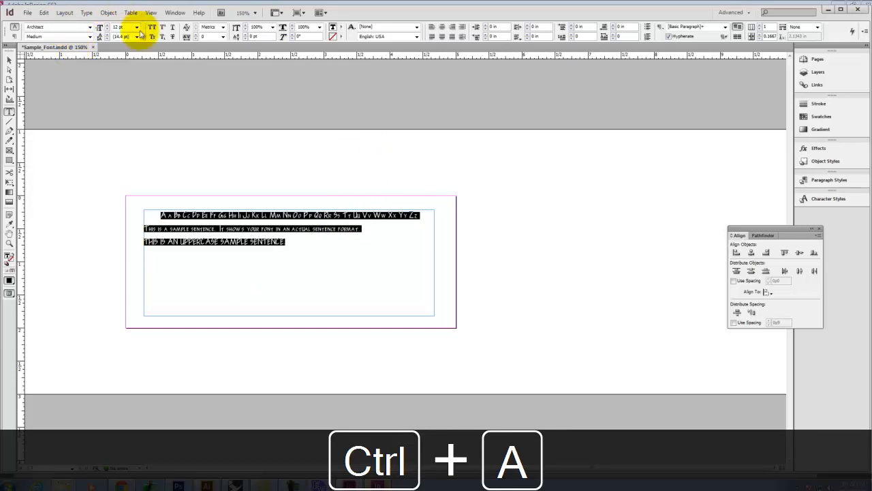
{"action": "left_click", "coordinate": [135, 30]}
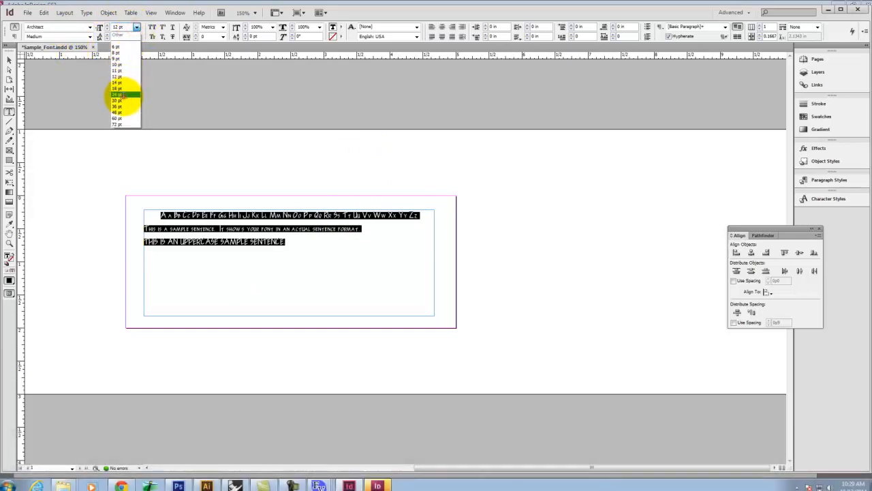
{"action": "left_click", "coordinate": [122, 95]}
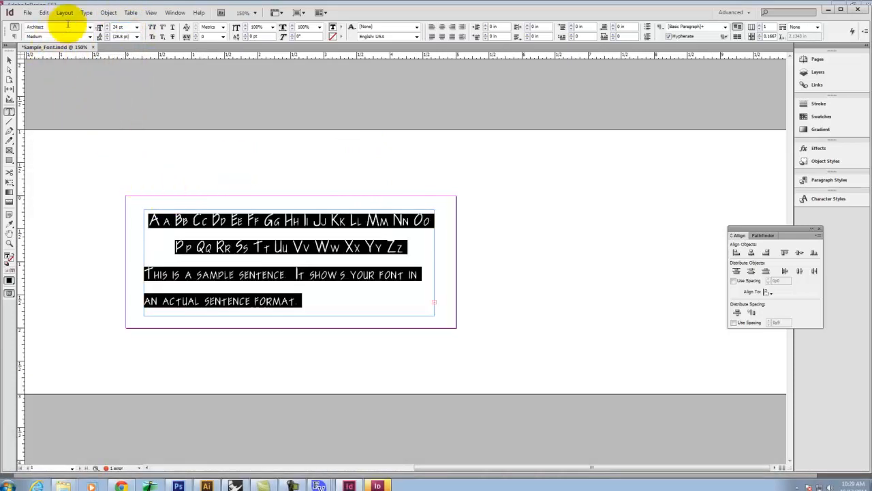
{"action": "left_click", "coordinate": [106, 30]}
{"action": "left_click", "coordinate": [106, 30]}
{"action": "left_click", "coordinate": [107, 30]}
{"action": "left_click", "coordinate": [107, 30]}
{"action": "left_click", "coordinate": [107, 30]}
{"action": "left_click", "coordinate": [105, 32]}
{"action": "left_click", "coordinate": [106, 32]}
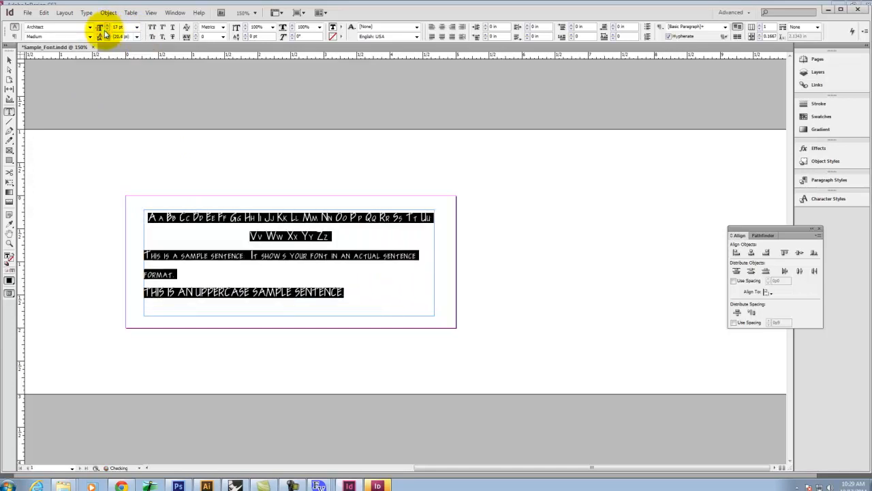
{"action": "left_click", "coordinate": [106, 32]}
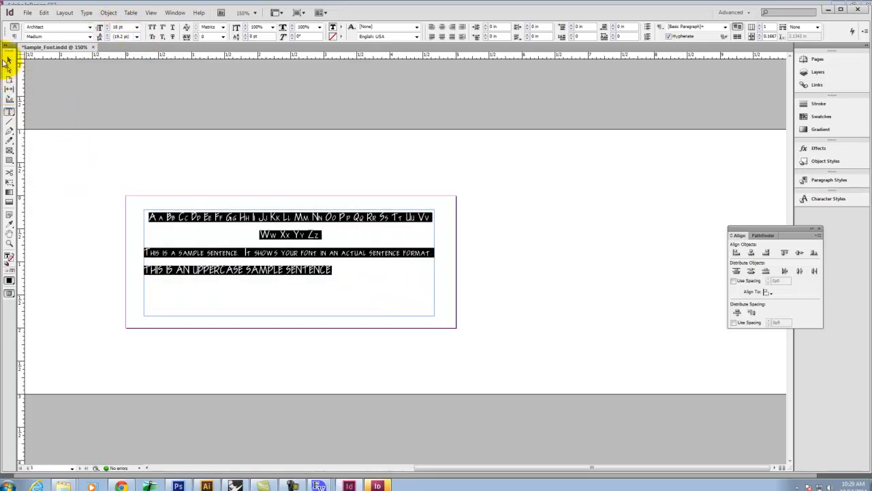
{"action": "left_click", "coordinate": [8, 60]}
{"action": "left_click", "coordinate": [92, 148]}
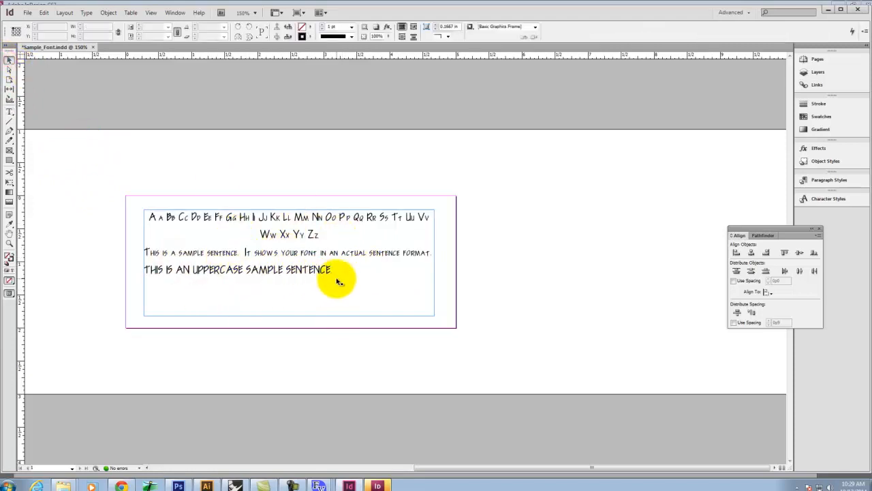
Step: Export the layout as Sample_Font.jpg to the Ex116 folder, with High quality, 300 ppi resolution and RGB color space
{"action": "left_click", "coordinate": [28, 12]}
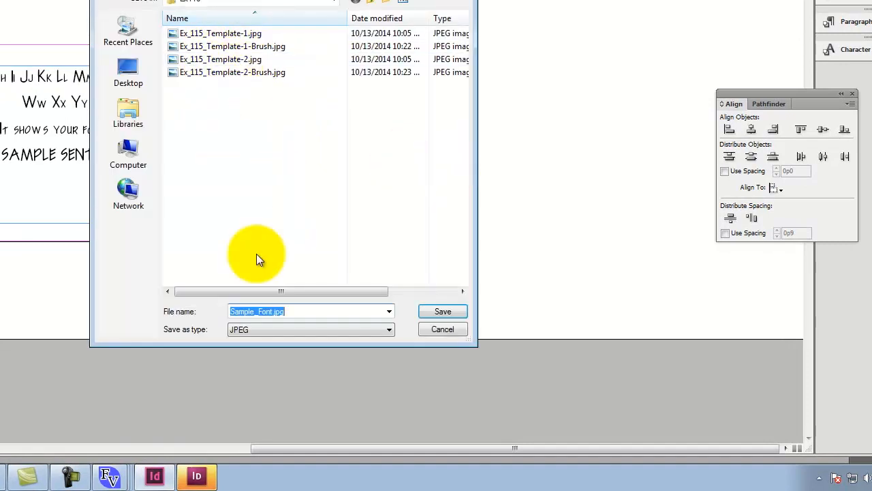
{"action": "left_click", "coordinate": [437, 312]}
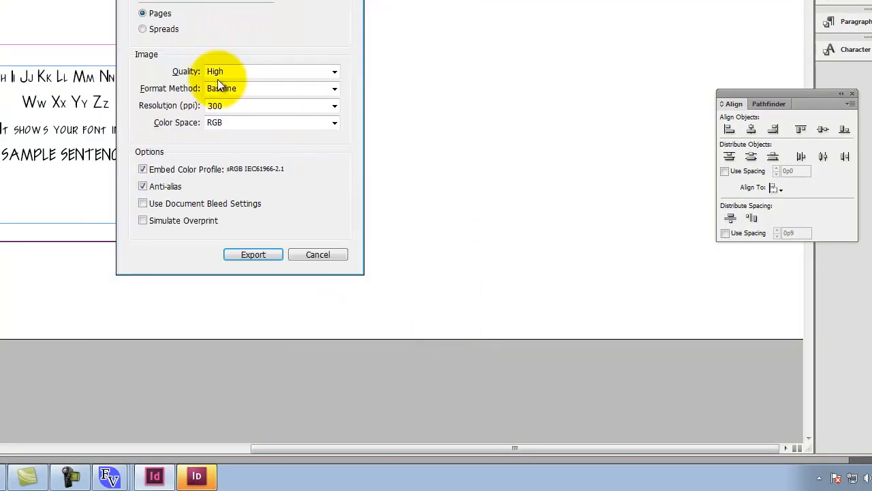
{"action": "left_click", "coordinate": [260, 255]}
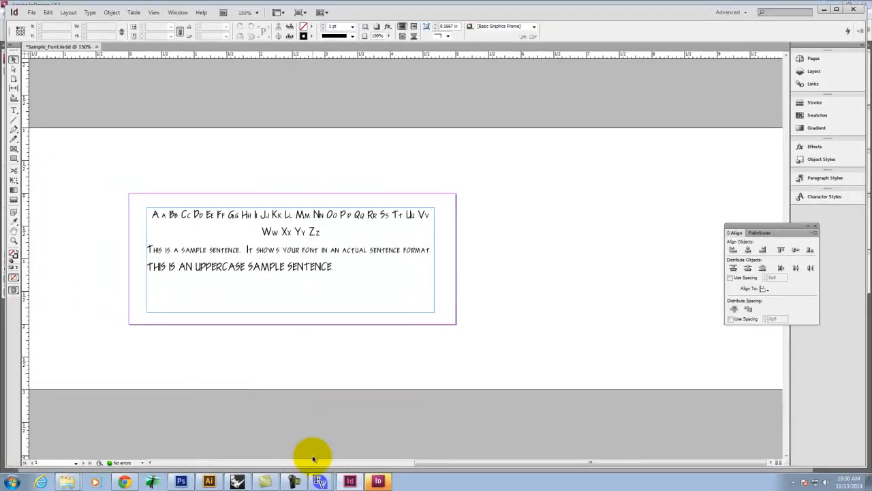
Step: Switch to Chrome and start a new post on the Digital Tools For Architects site, titled with the author's name and "Exercise 116"
{"action": "left_click", "coordinate": [127, 481]}
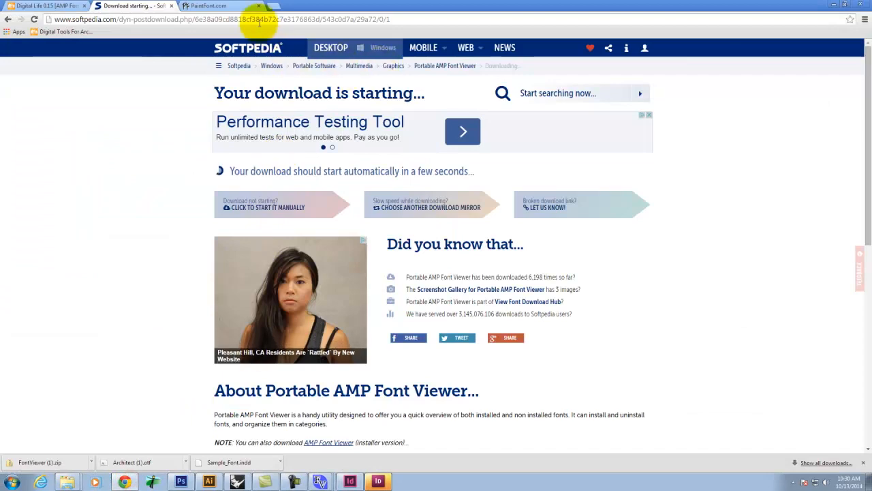
{"action": "left_click", "coordinate": [54, 5]}
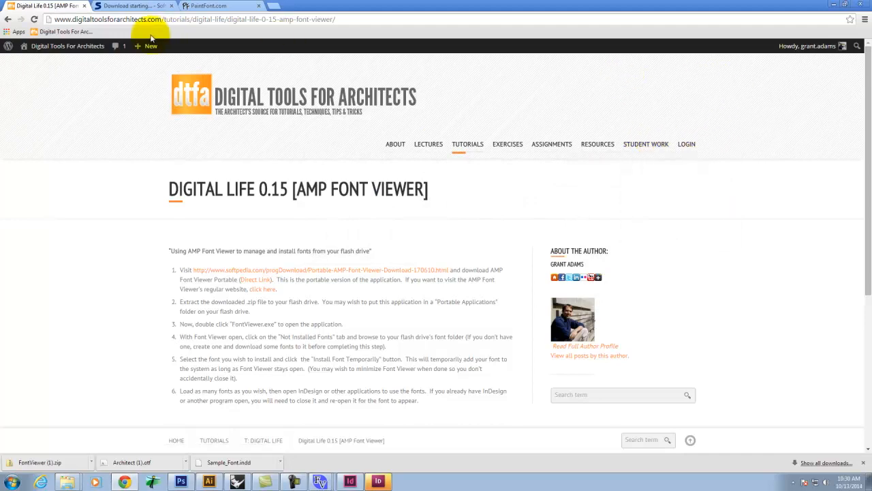
{"action": "left_click", "coordinate": [145, 63]}
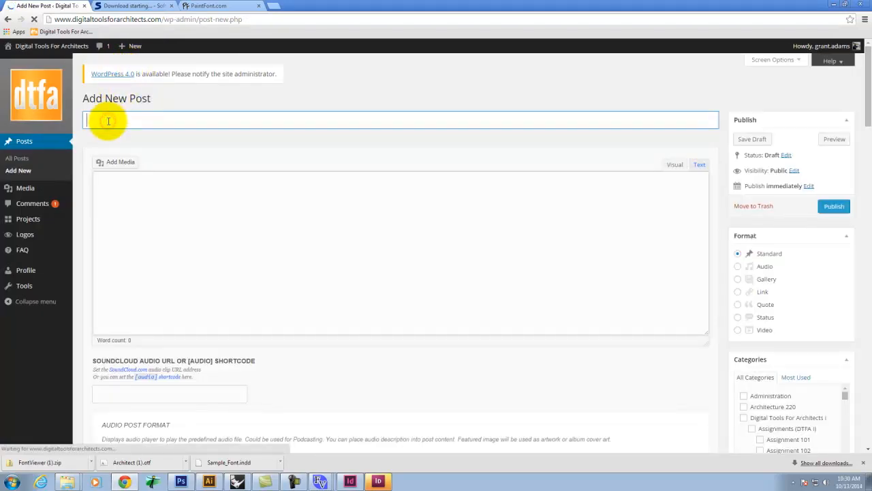
{"action": "type", "text": "Grant Adams - Exercise 116"}
{"action": "left_click", "coordinate": [130, 278]}
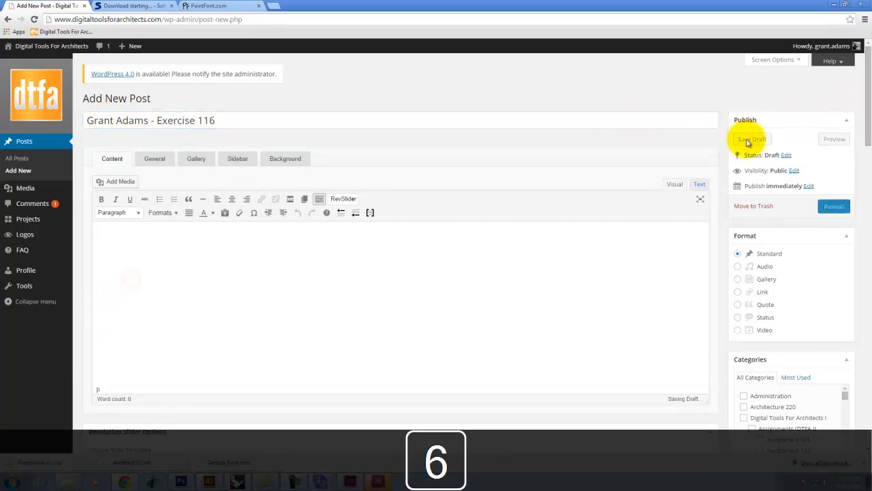
Step: Try to upload Architect.otf from the Resources > Fonts folder on the Kingfisher drive as media for the post
{"action": "left_click", "coordinate": [123, 182]}
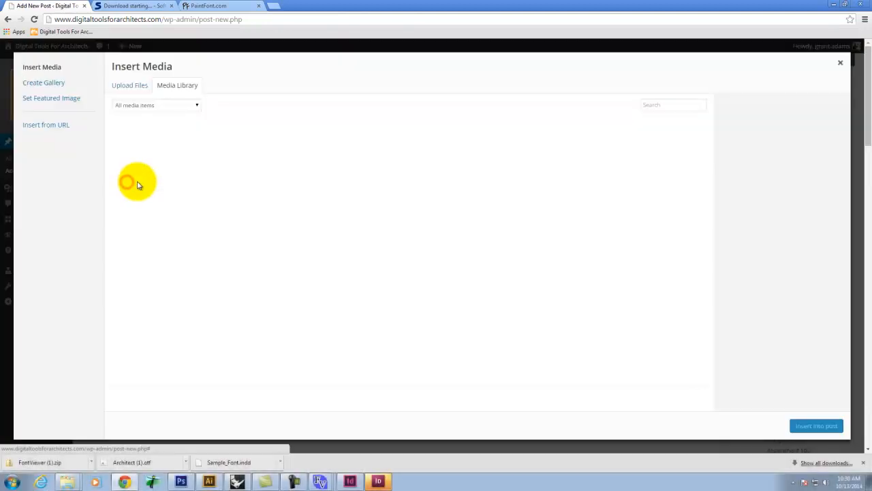
{"action": "left_click", "coordinate": [129, 86]}
{"action": "left_click", "coordinate": [481, 249]}
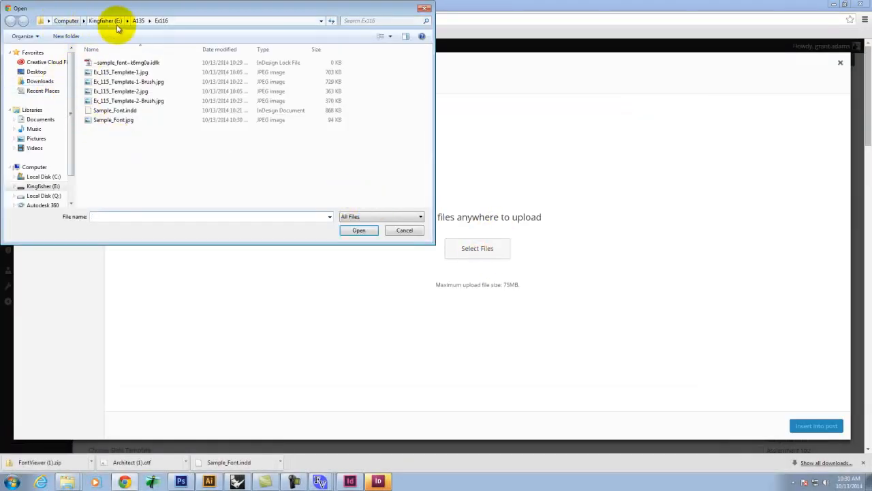
{"action": "left_click", "coordinate": [32, 186]}
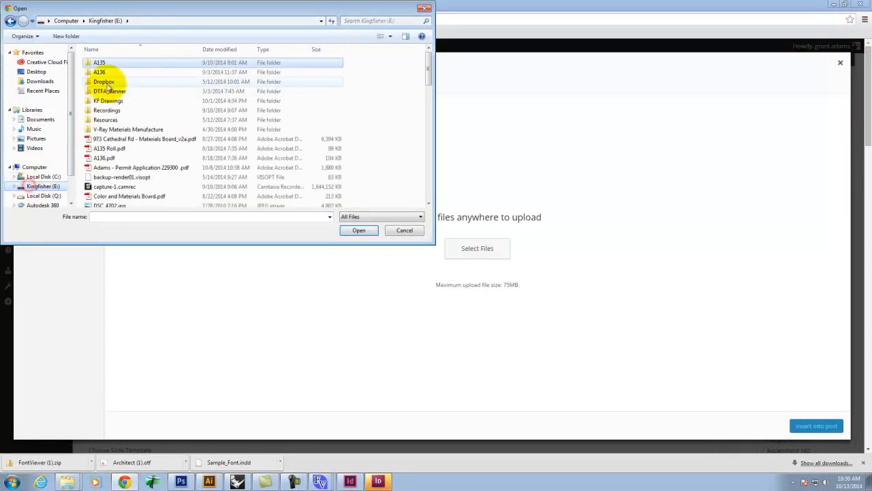
{"action": "double_click", "coordinate": [106, 120]}
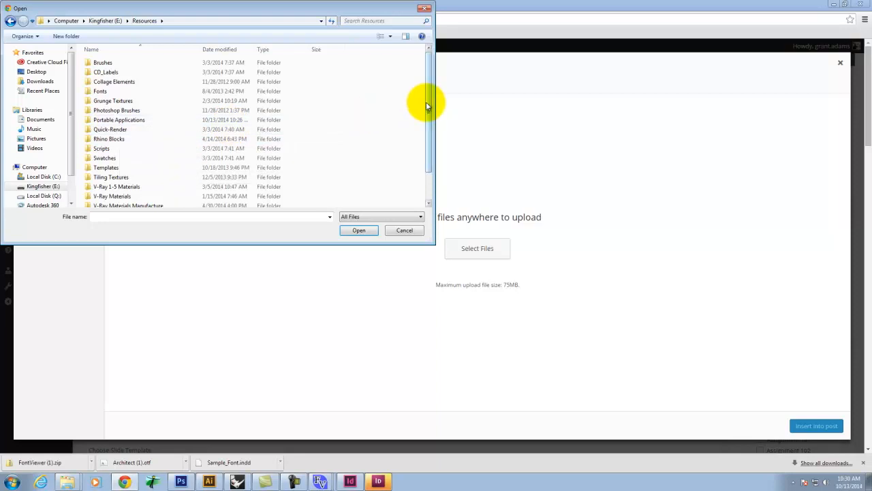
{"action": "mouse_move", "coordinate": [426, 101]}
{"action": "left_mouse_down"}
{"action": "mouse_move", "coordinate": [425, 146]}
{"action": "mouse_move", "coordinate": [424, 114]}
{"action": "left_mouse_up"}
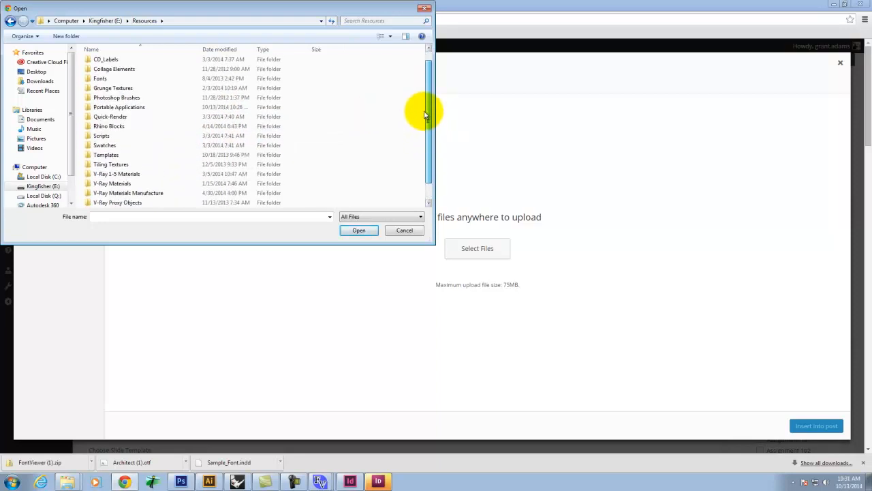
{"action": "double_click", "coordinate": [103, 78]}
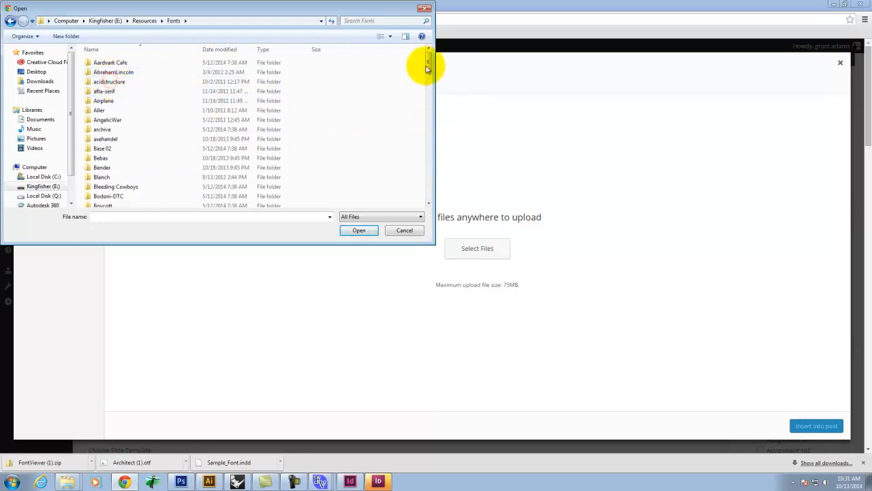
{"action": "left_click_drag", "start_coordinate": [427, 64], "coordinate": [431, 172]}
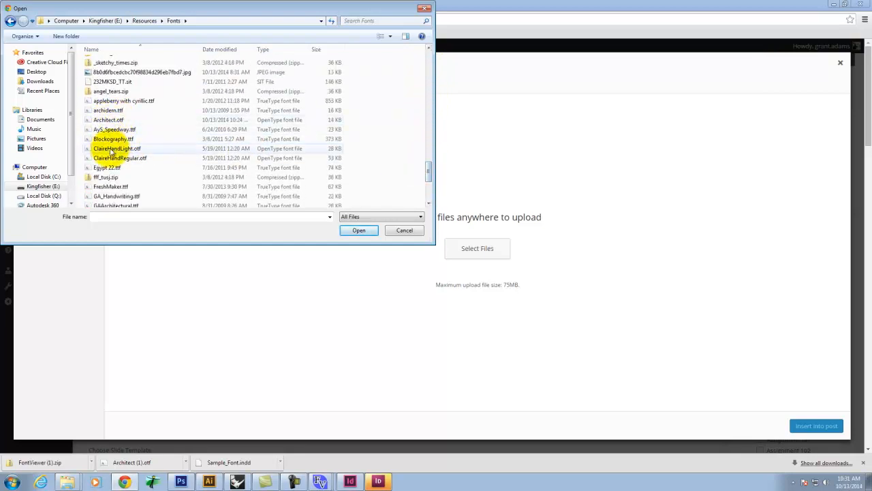
{"action": "left_click", "coordinate": [105, 120]}
{"action": "left_click", "coordinate": [359, 229]}
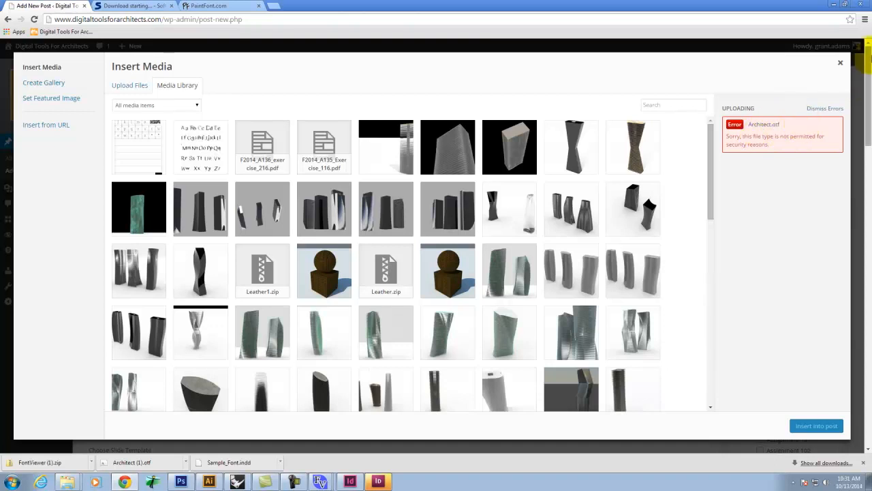
{"action": "left_click", "coordinate": [842, 63]}
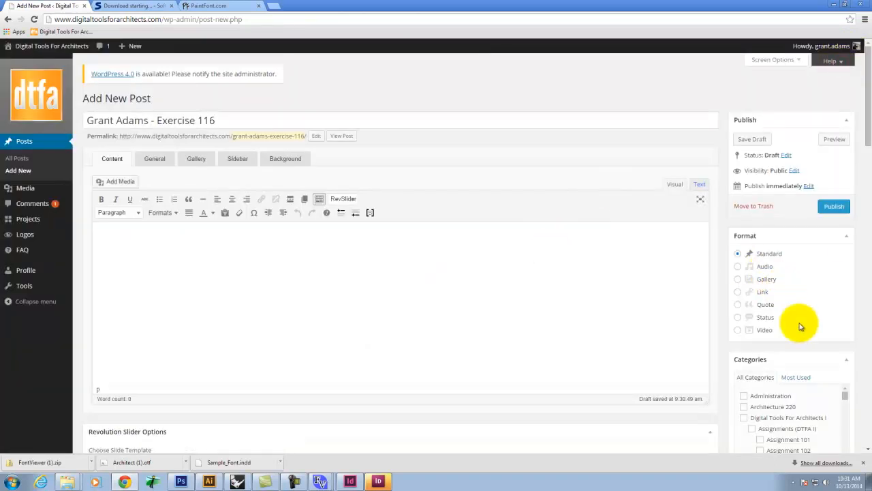
Step: Upload Sample_Font.jpg from the A135 > Ex116 folder and set it as the post's featured image
{"action": "left_click_drag", "start_coordinate": [870, 135], "coordinate": [867, 443]}
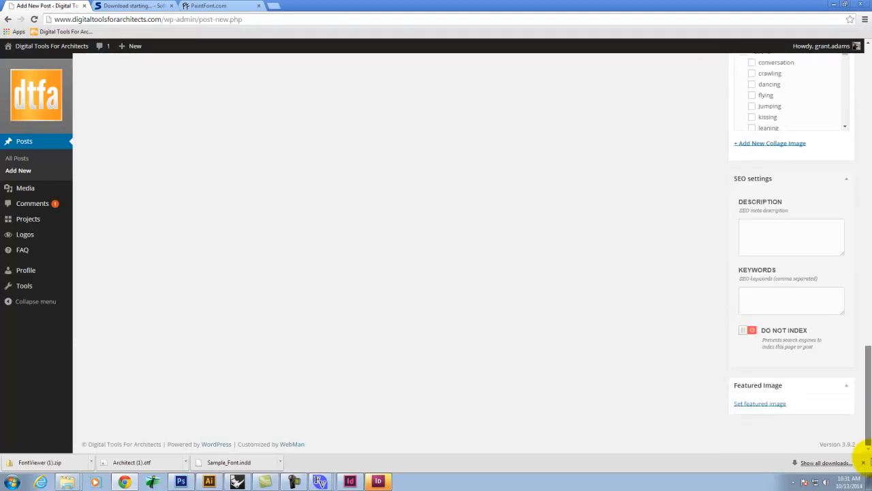
{"action": "left_click", "coordinate": [750, 402]}
{"action": "left_click", "coordinate": [37, 86]}
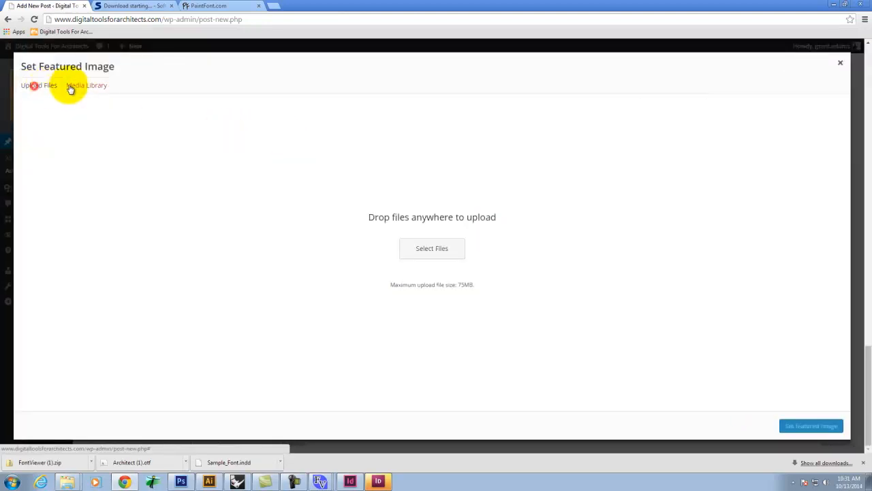
{"action": "left_click", "coordinate": [430, 249]}
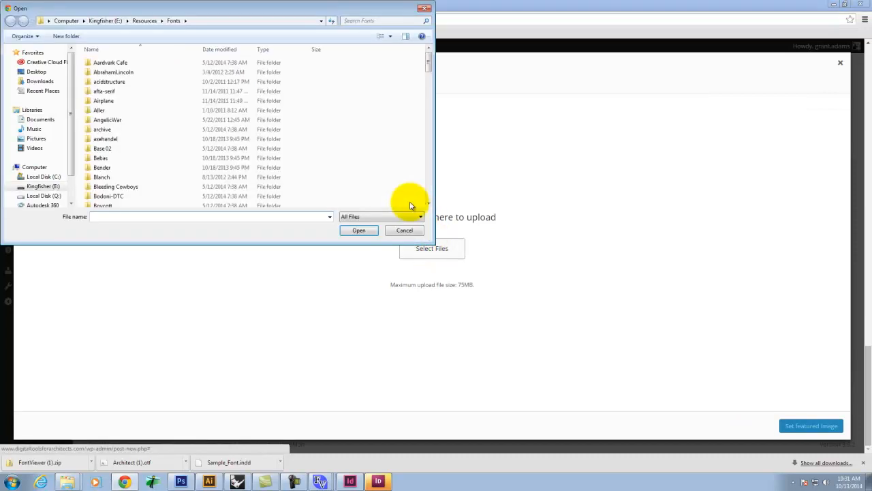
{"action": "left_click", "coordinate": [41, 186]}
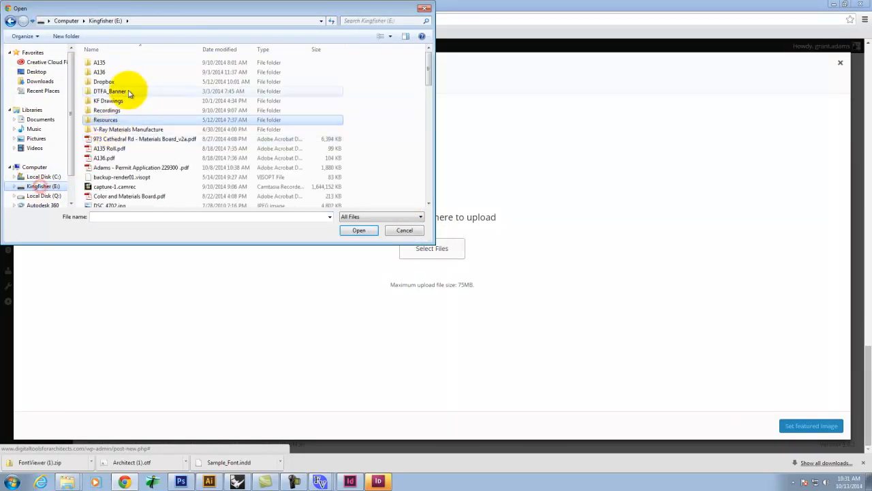
{"action": "double_click", "coordinate": [98, 62]}
{"action": "left_click", "coordinate": [99, 149]}
{"action": "double_click", "coordinate": [99, 148]}
{"action": "left_click", "coordinate": [109, 119]}
{"action": "left_click", "coordinate": [359, 231]}
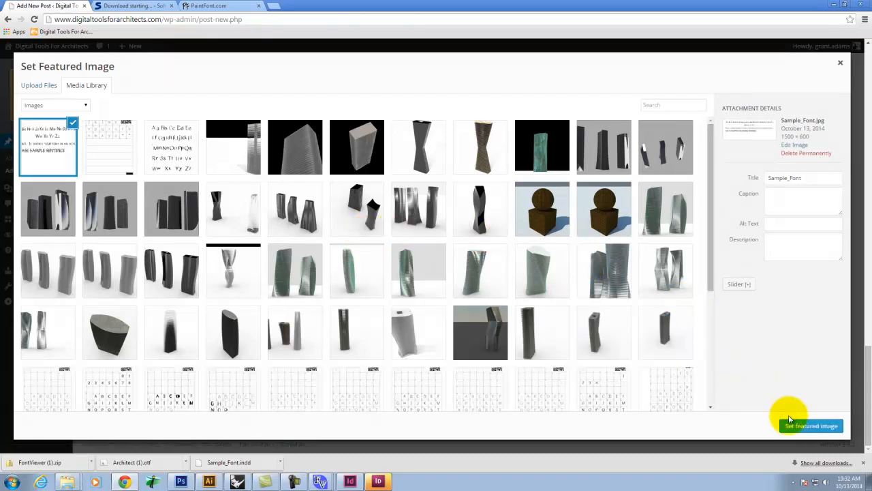
{"action": "left_click", "coordinate": [792, 424]}
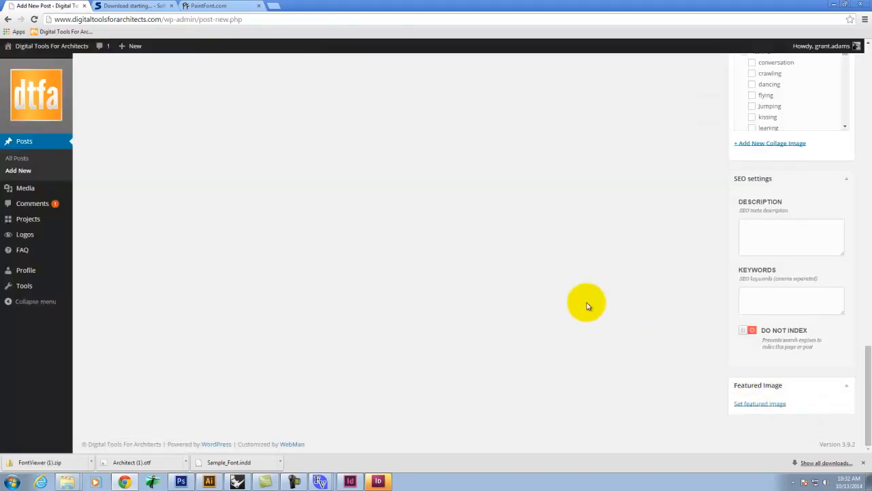
Step: Assign the post to the Exercise 116 category and publish it
{"action": "scroll", "coordinate": [690, 331], "scroll_direction": "up", "scroll_amount": 7}
{"action": "scroll", "coordinate": [685, 332], "scroll_direction": "up", "scroll_amount": 5}
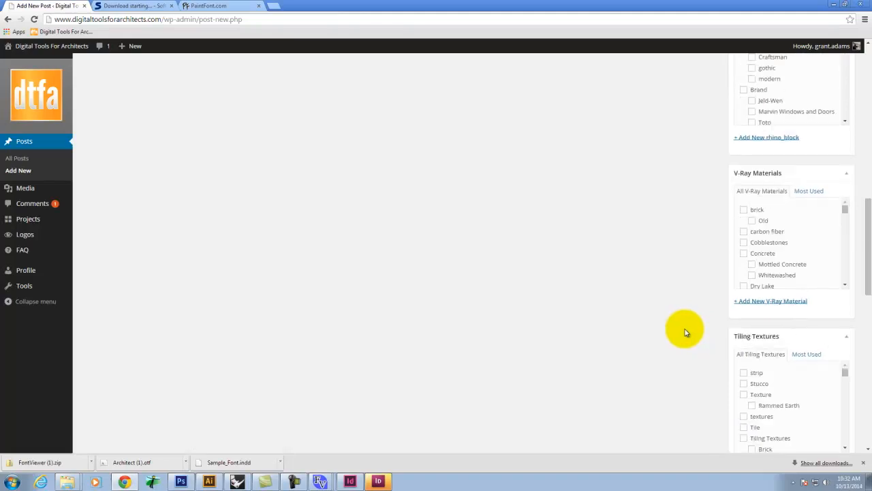
{"action": "scroll", "coordinate": [681, 332], "scroll_direction": "down", "scroll_amount": 3}
{"action": "scroll", "coordinate": [675, 324], "scroll_direction": "up", "scroll_amount": 8}
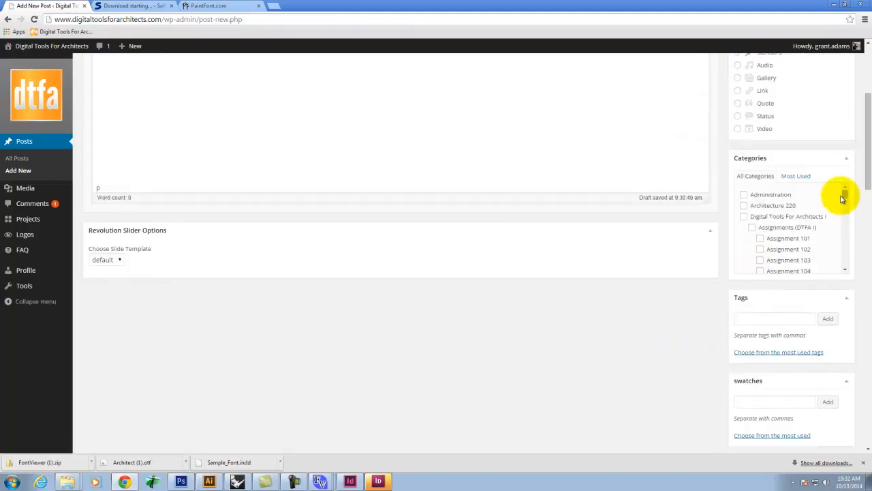
{"action": "left_click_drag", "start_coordinate": [843, 198], "coordinate": [835, 219]}
{"action": "left_click", "coordinate": [761, 246]}
{"action": "left_click", "coordinate": [591, 325]}
{"action": "scroll", "coordinate": [629, 348], "scroll_direction": "up", "scroll_amount": 3}
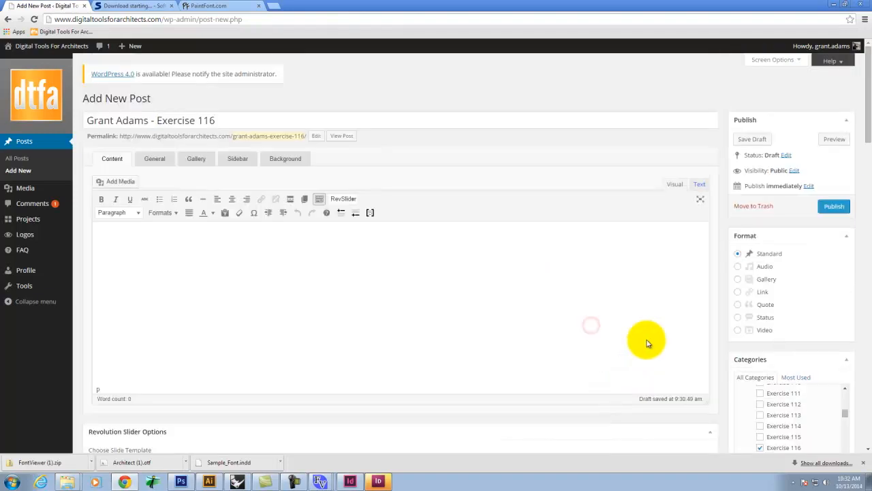
{"action": "left_click", "coordinate": [834, 206]}
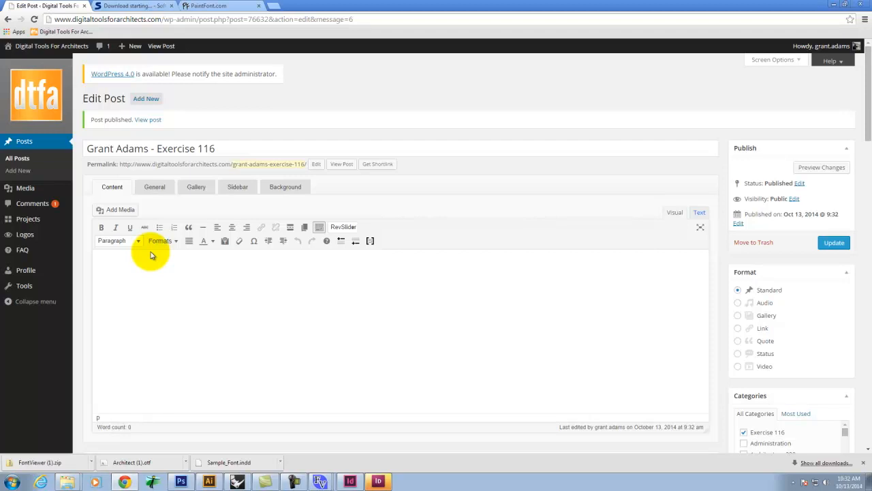
{"action": "left_click", "coordinate": [293, 481]}
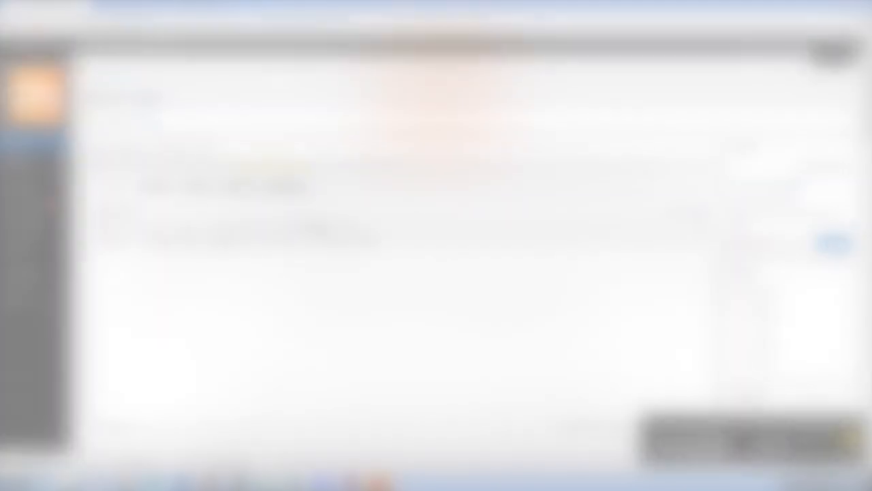